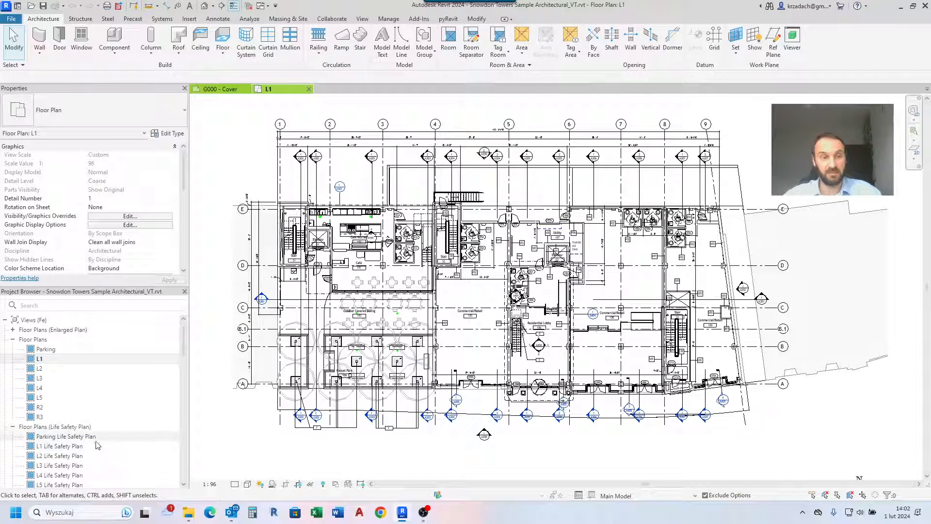
- Open the L1 Life Safety Plan and examine its travel paths, wall ratings and tags around the stair and across the floor
{"action": "double_click", "coordinate": [74, 447]}
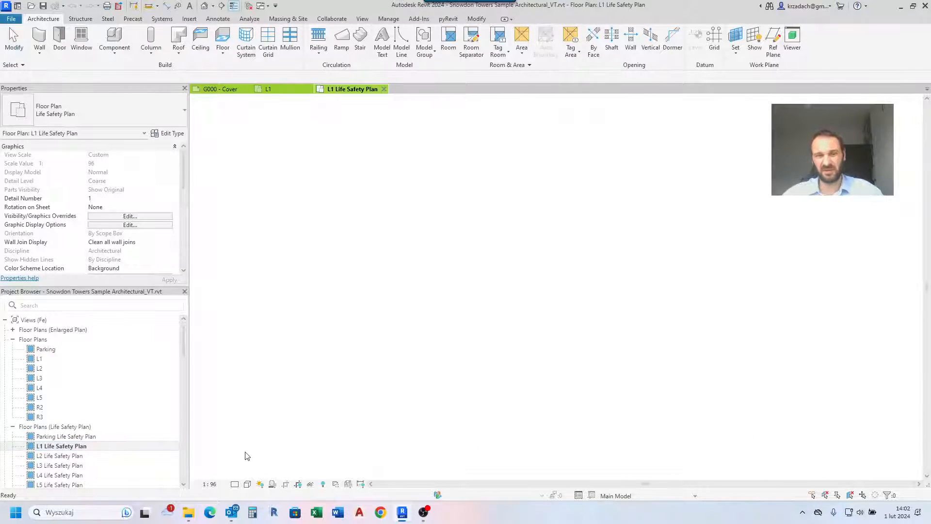
{"action": "scroll", "coordinate": [428, 234], "scroll_direction": "up", "scroll_amount": 5}
{"action": "scroll", "coordinate": [428, 233], "scroll_direction": "up", "scroll_amount": 2}
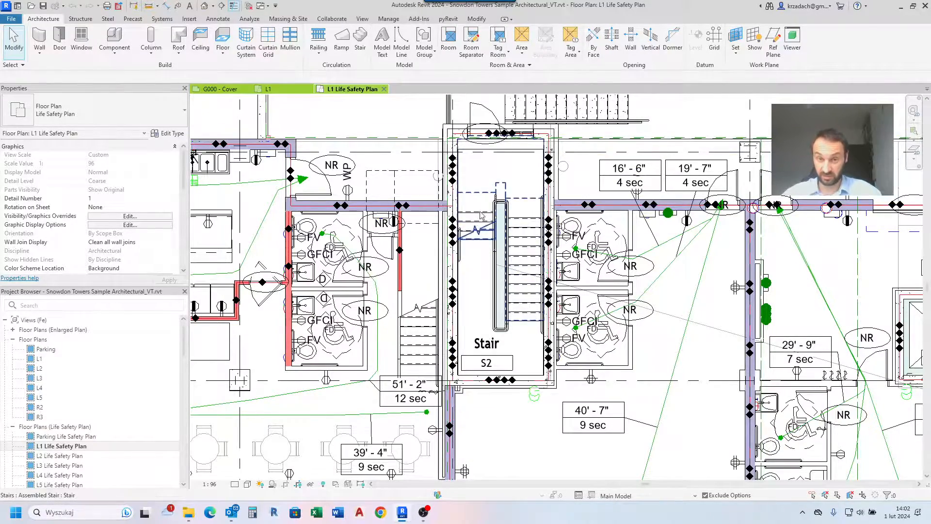
{"action": "scroll", "coordinate": [487, 208], "scroll_direction": "down", "scroll_amount": 3}
{"action": "scroll", "coordinate": [547, 210], "scroll_direction": "down", "scroll_amount": 1}
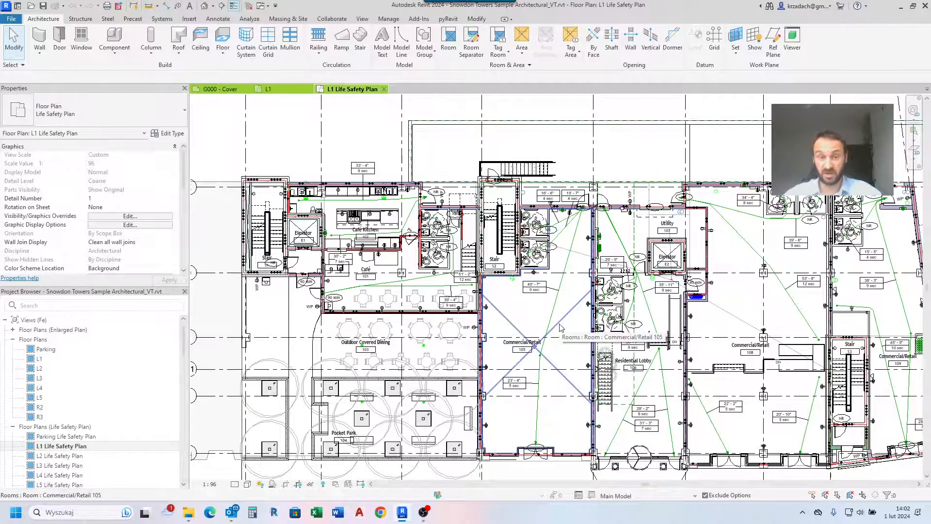
{"action": "scroll", "coordinate": [461, 241], "scroll_direction": "down", "scroll_amount": 2}
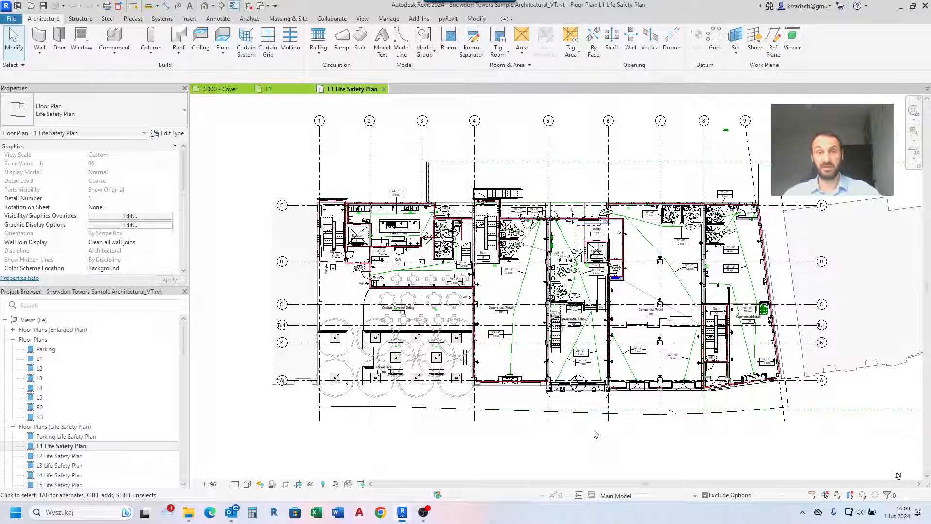
- Find the L1_SD view among the schematic floor plans and open it to view its room colouring
{"action": "scroll", "coordinate": [97, 368], "scroll_direction": "down", "scroll_amount": 5}
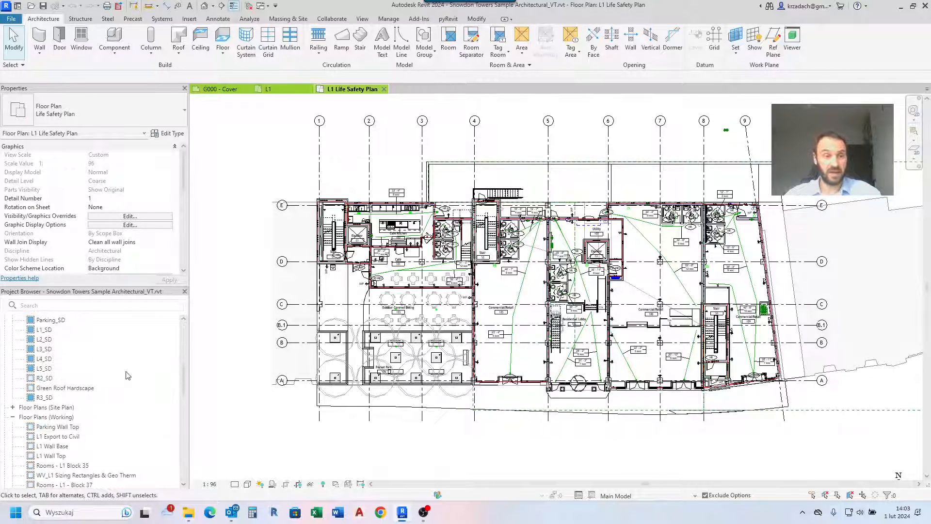
{"action": "scroll", "coordinate": [68, 340], "scroll_direction": "up", "scroll_amount": 2}
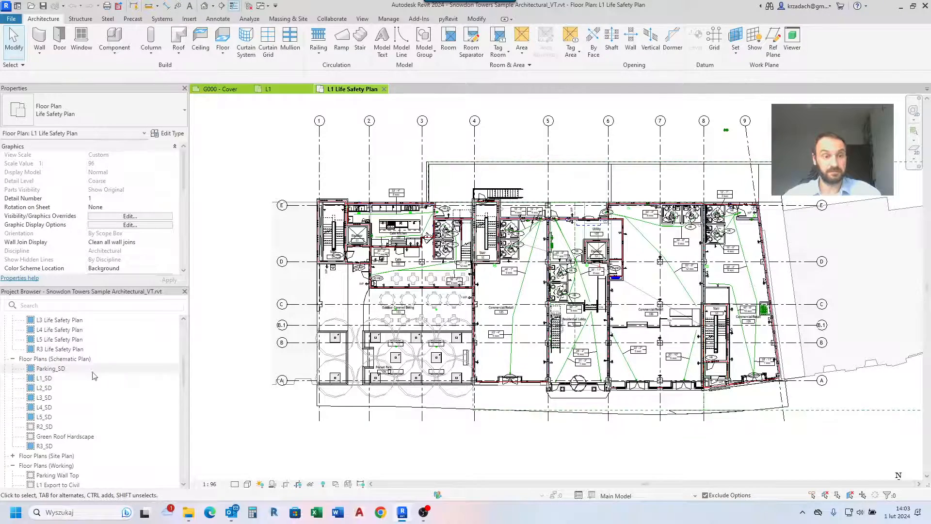
{"action": "double_click", "coordinate": [47, 379]}
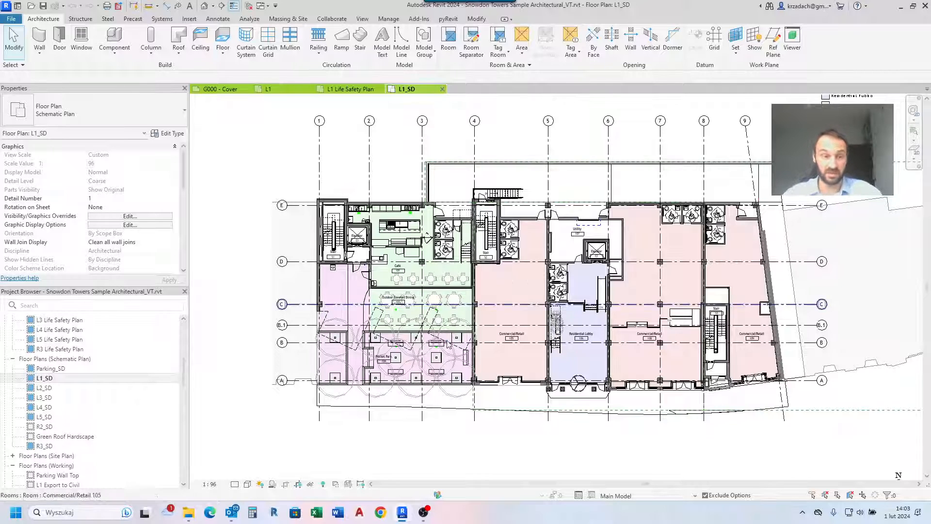
- Open the L1 Wall Base working plan and display the filters in its Visibility/Graphic Overrides
{"action": "scroll", "coordinate": [96, 397], "scroll_direction": "down", "scroll_amount": 3}
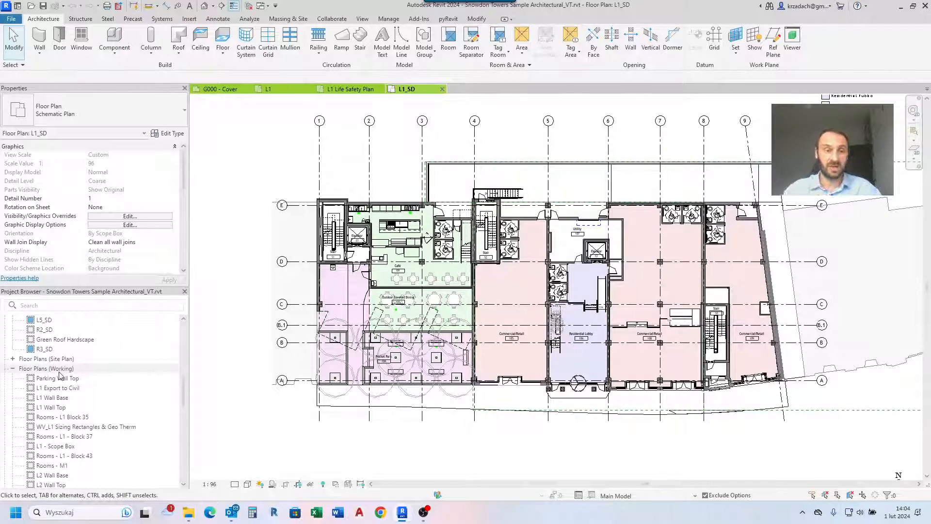
{"action": "double_click", "coordinate": [56, 398]}
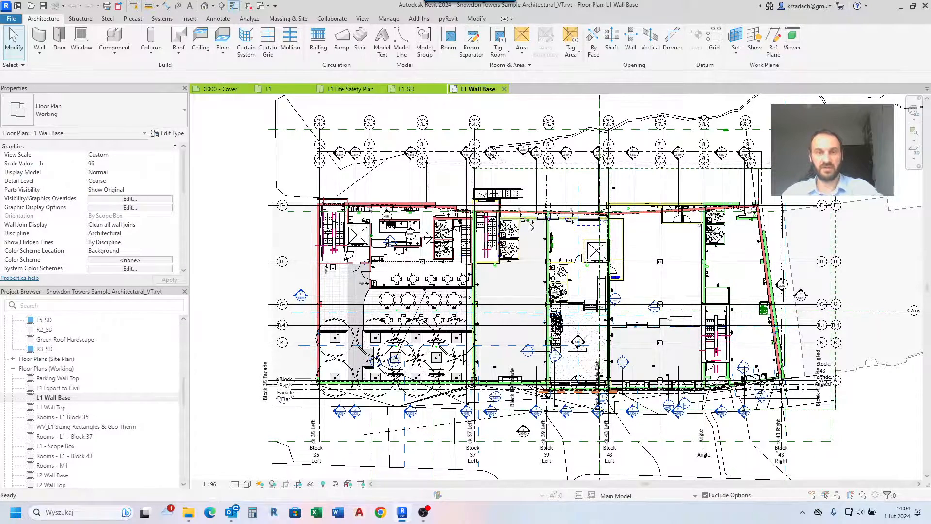
{"action": "key", "text": "v"}
{"action": "key", "text": "g"}
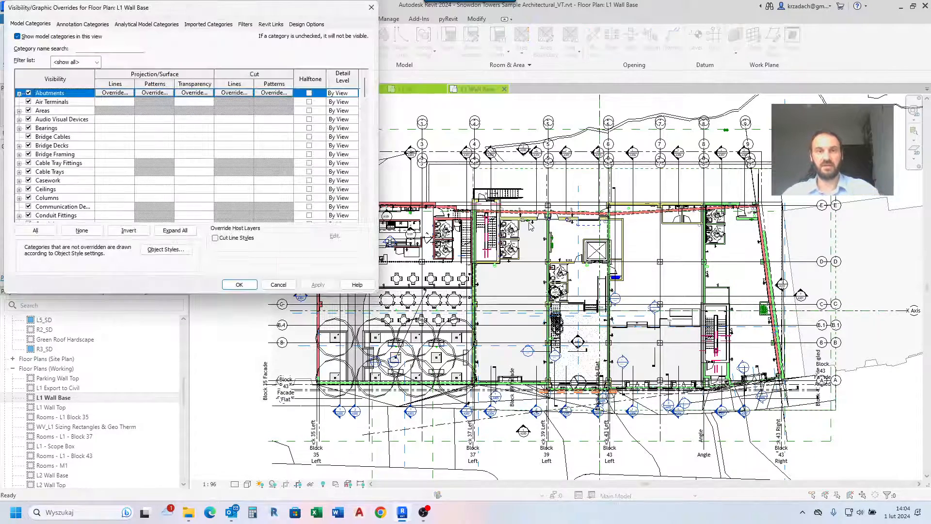
{"action": "left_click", "coordinate": [245, 23]}
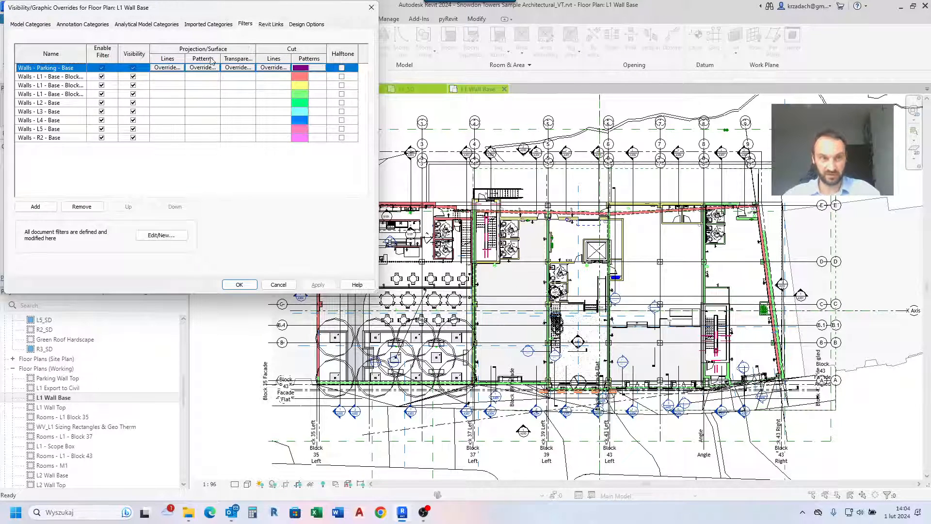
- Inspect the rules of the Walls - L1 - Base - Block 35 filter, then close the filter and visibility settings
{"action": "left_click", "coordinate": [48, 78]}
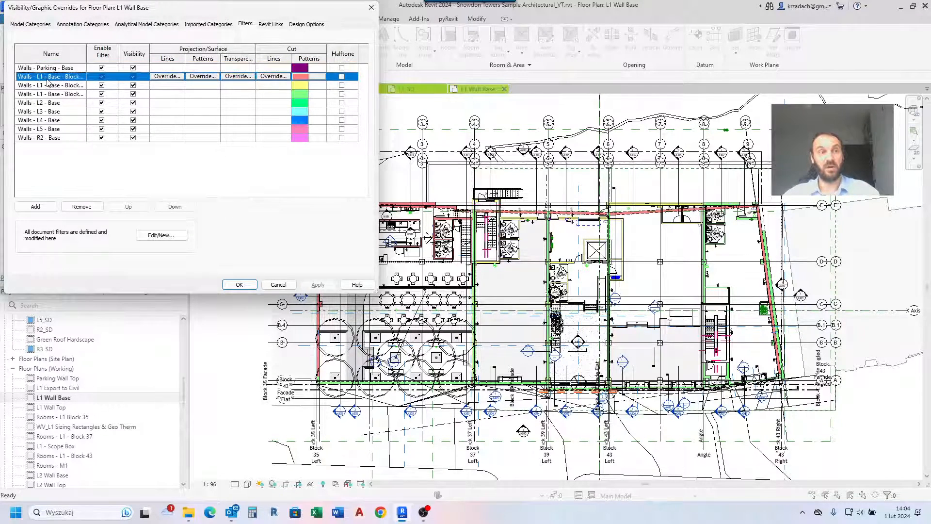
{"action": "left_click", "coordinate": [161, 235]}
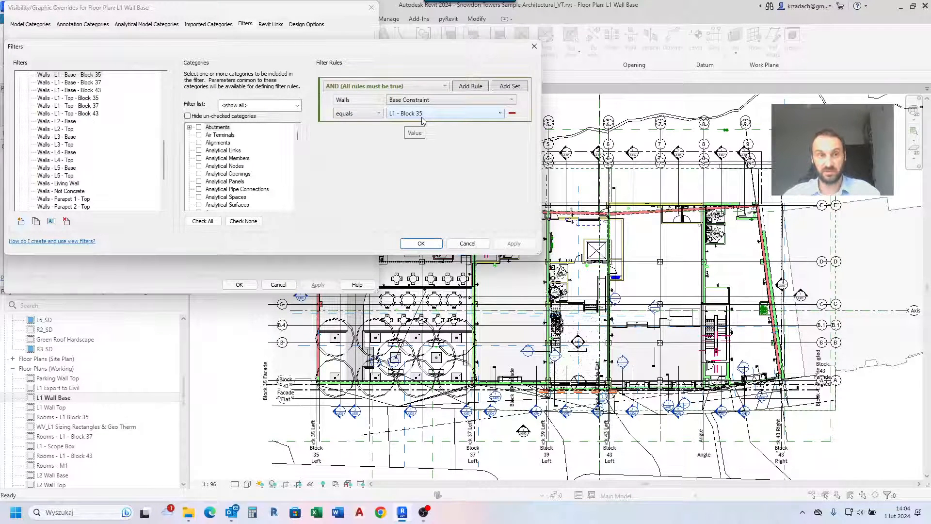
{"action": "left_click", "coordinate": [420, 244]}
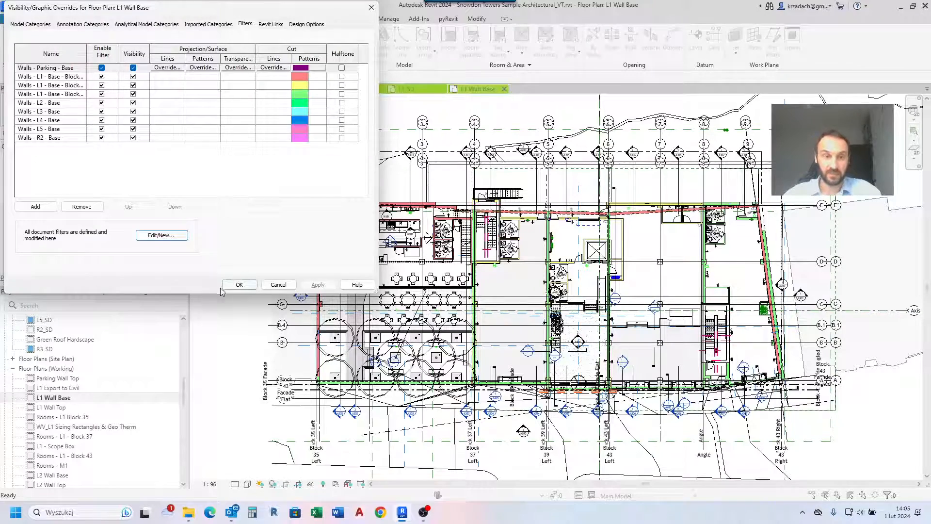
{"action": "left_click", "coordinate": [241, 285]}
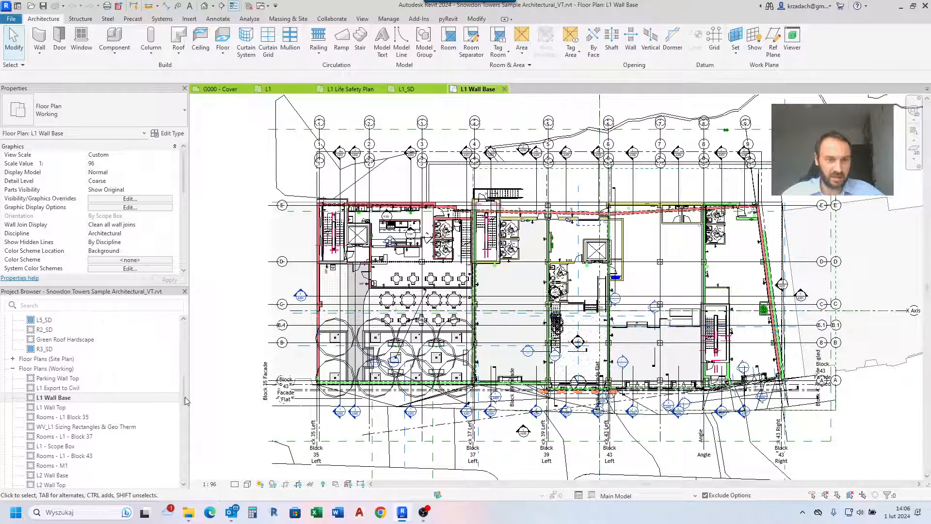
- Open the L1 floor plan and create a view template from it named "ARCH floor plan"
{"action": "left_click_drag", "start_coordinate": [185, 396], "coordinate": [194, 342]}
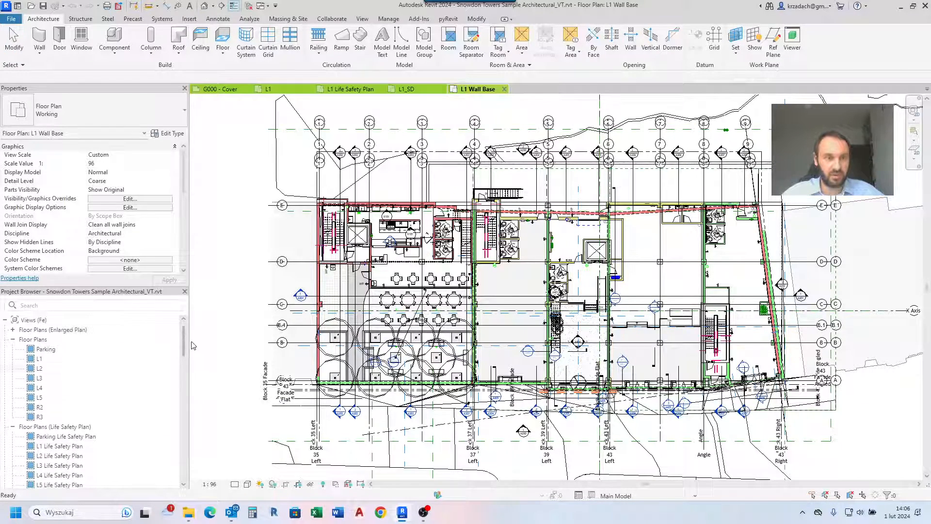
{"action": "double_click", "coordinate": [66, 359]}
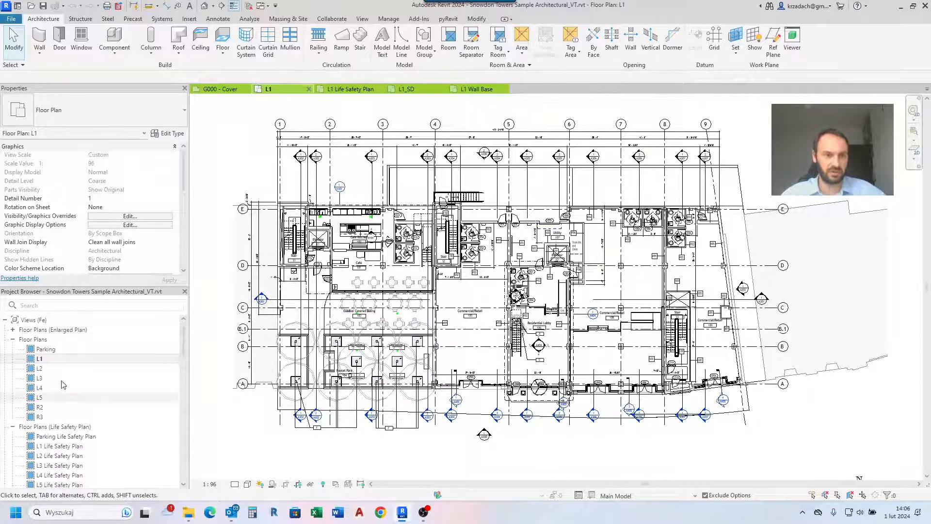
{"action": "right_click", "coordinate": [41, 362]}
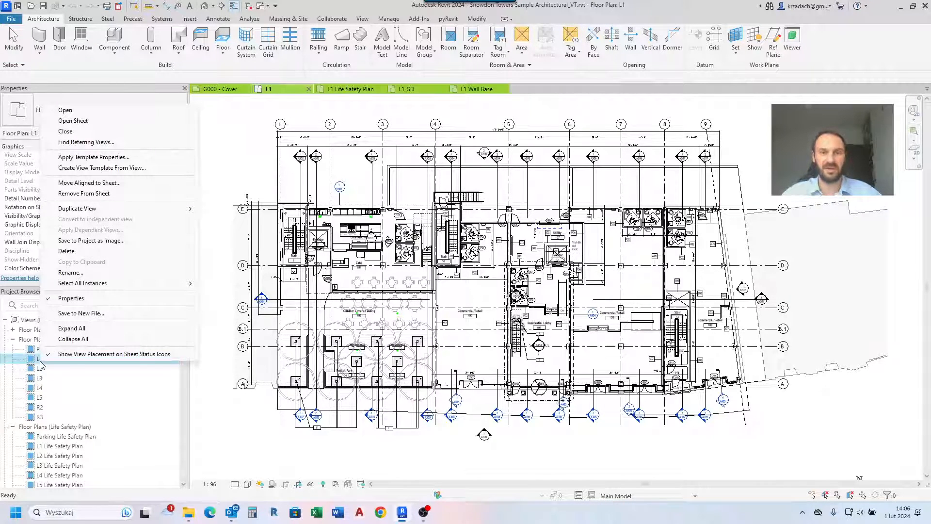
{"action": "left_click", "coordinate": [115, 168]}
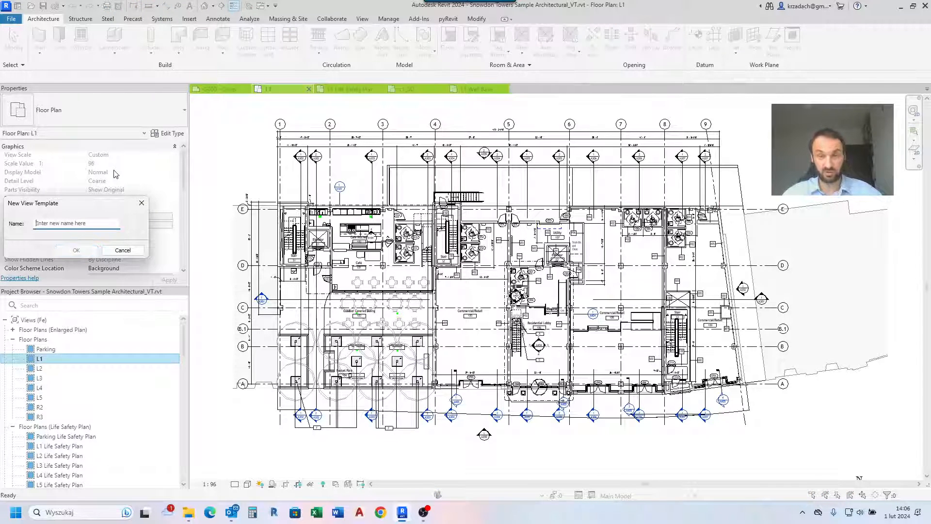
{"action": "left_click_drag", "start_coordinate": [87, 207], "coordinate": [369, 196]}
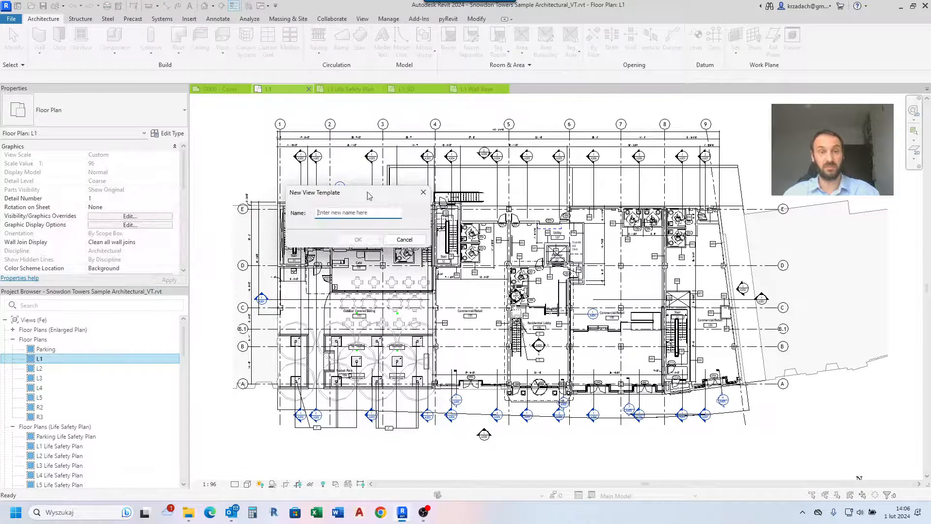
{"action": "type", "text": "ARCH"}
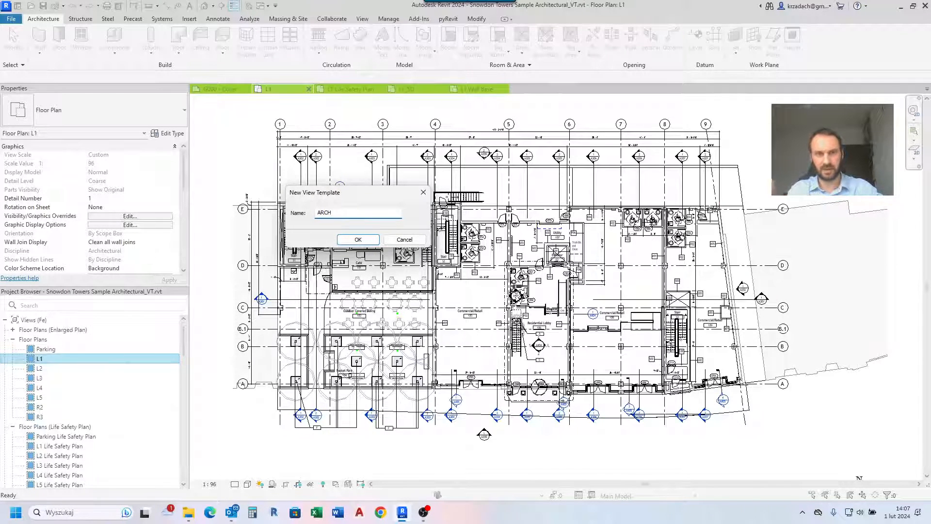
{"action": "type", "text": " floor plan"}
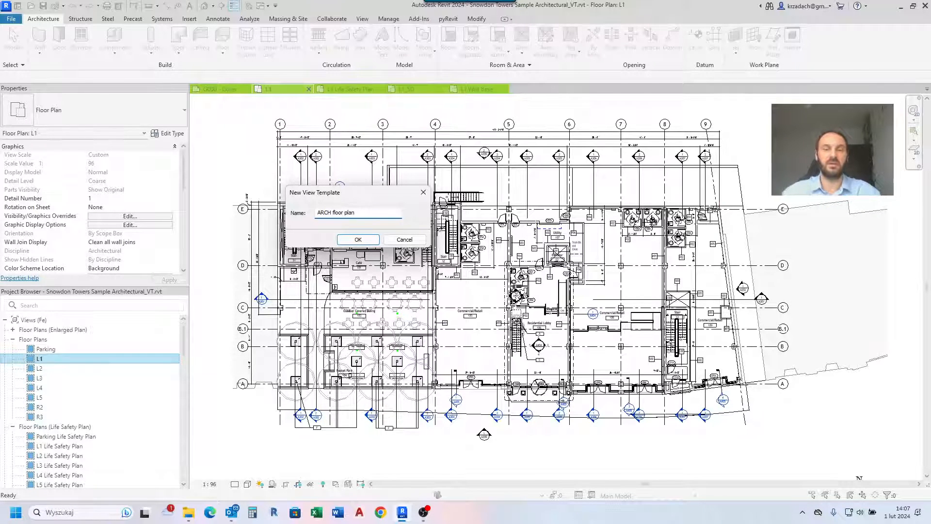
{"action": "left_click", "coordinate": [357, 239]}
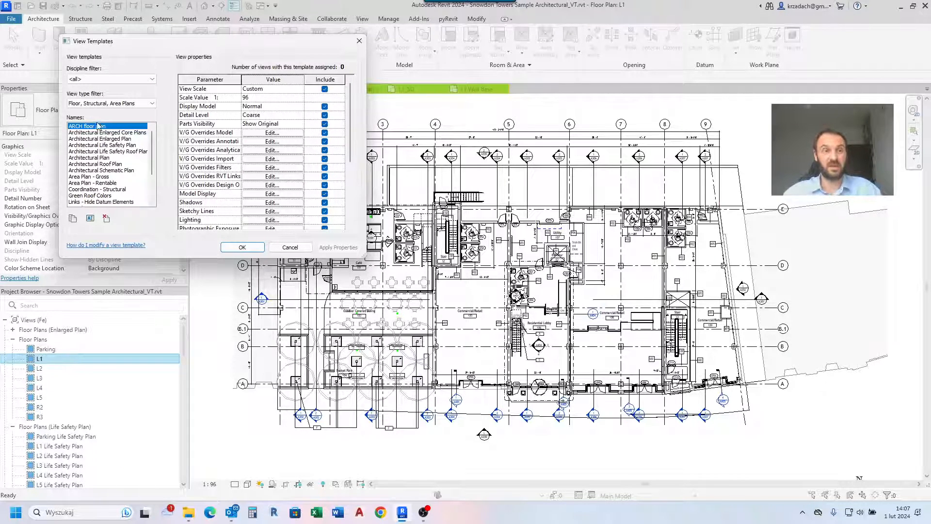
- Review the template list, the view type filter options and the new template's included properties, and accept the view template settings
{"action": "mouse_move", "coordinate": [152, 160]}
{"action": "left_mouse_down"}
{"action": "mouse_move", "coordinate": [150, 196]}
{"action": "mouse_move", "coordinate": [151, 163]}
{"action": "left_mouse_up"}
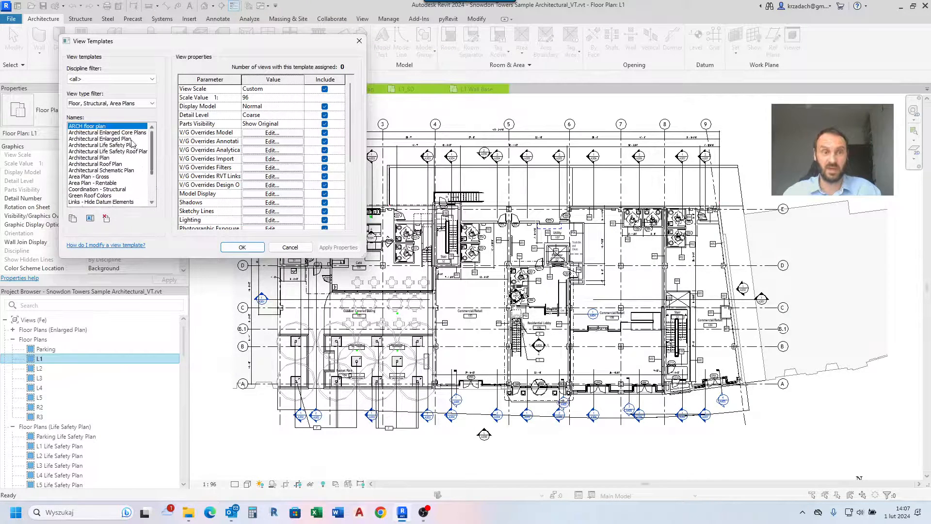
{"action": "left_click", "coordinate": [115, 105]}
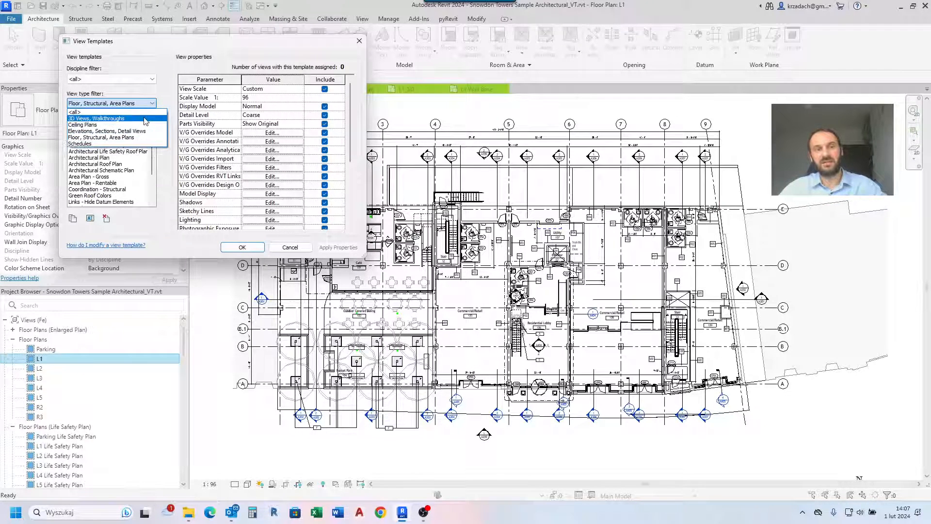
{"action": "left_click", "coordinate": [165, 166]}
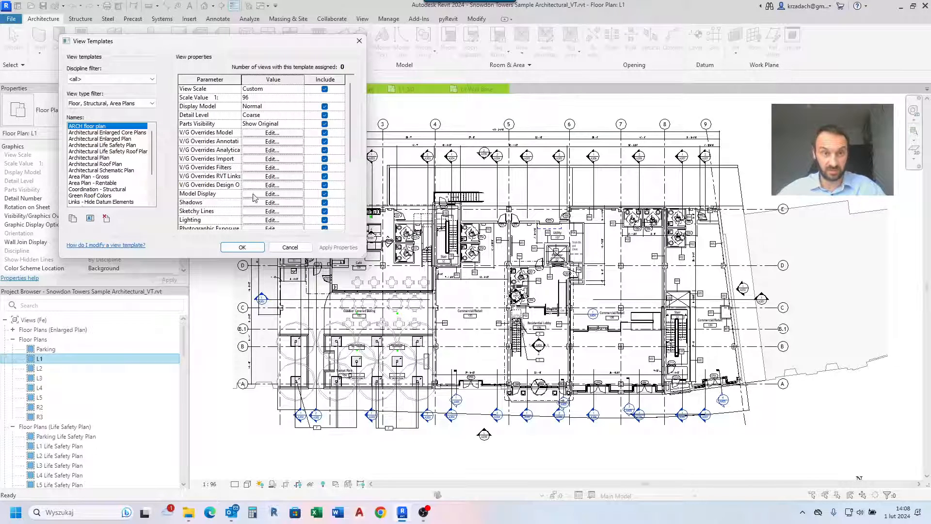
{"action": "scroll", "coordinate": [217, 208], "scroll_direction": "down", "scroll_amount": 2}
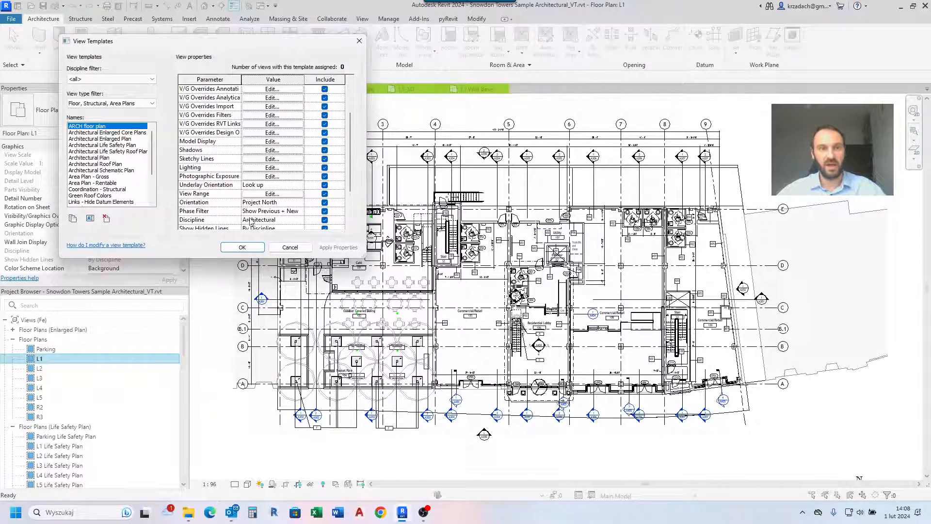
{"action": "scroll", "coordinate": [237, 209], "scroll_direction": "down", "scroll_amount": 1}
{"action": "scroll", "coordinate": [238, 210], "scroll_direction": "down", "scroll_amount": 1}
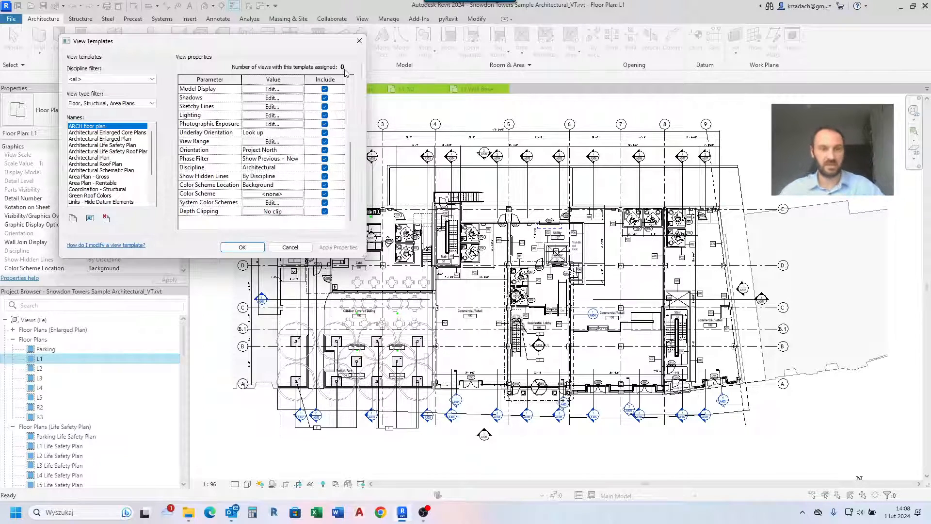
{"action": "left_click", "coordinate": [242, 248]}
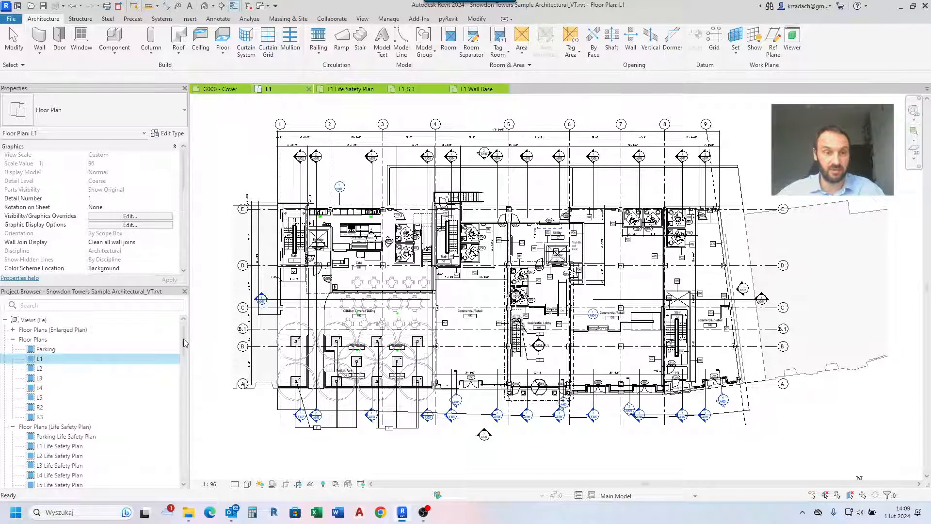
- Return to the L1 Wall Base working plan and start applying template properties to the current view
{"action": "scroll", "coordinate": [184, 345], "scroll_direction": "down", "scroll_amount": 1}
{"action": "scroll", "coordinate": [182, 354], "scroll_direction": "down", "scroll_amount": 10}
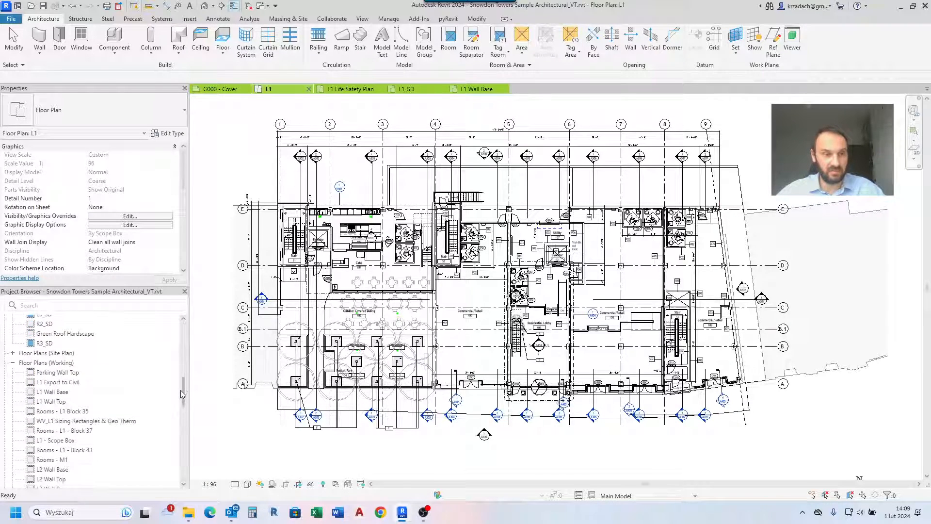
{"action": "double_click", "coordinate": [53, 391]}
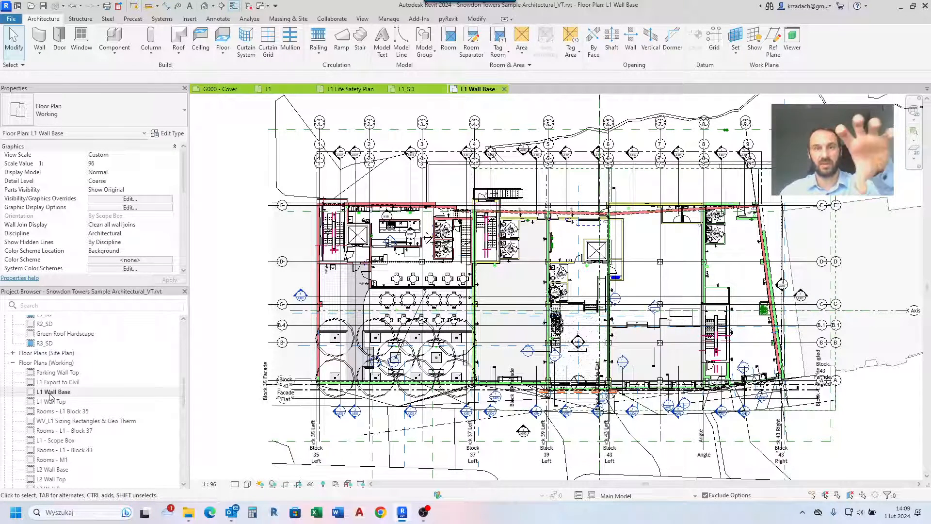
{"action": "left_click", "coordinate": [363, 19]}
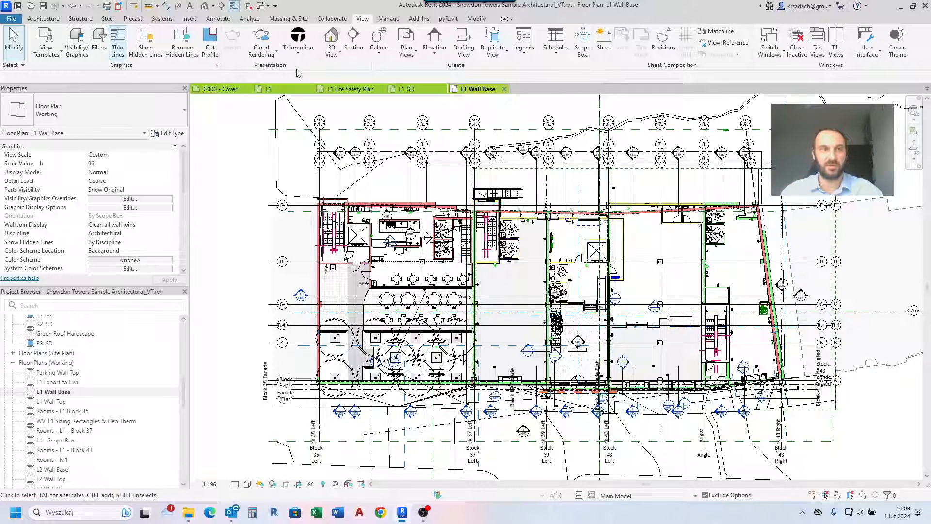
{"action": "left_click", "coordinate": [53, 58]}
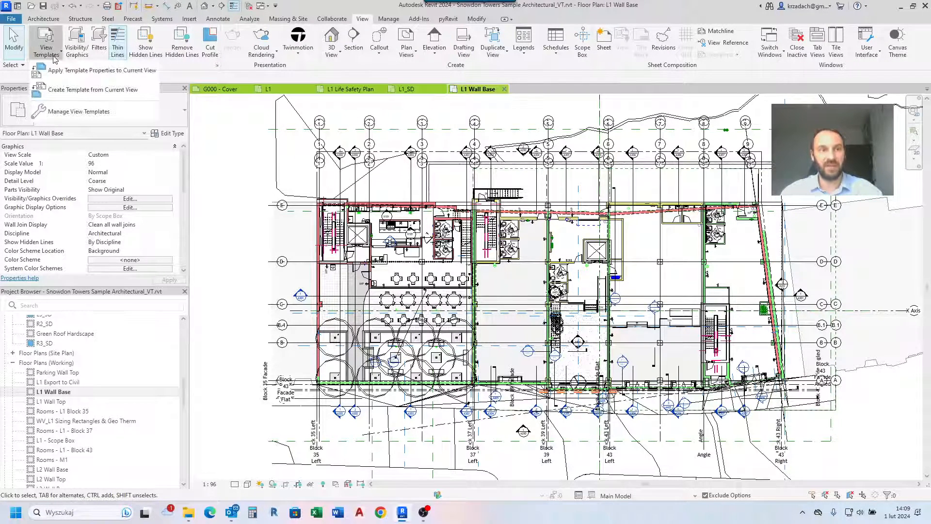
{"action": "left_click", "coordinate": [94, 72]}
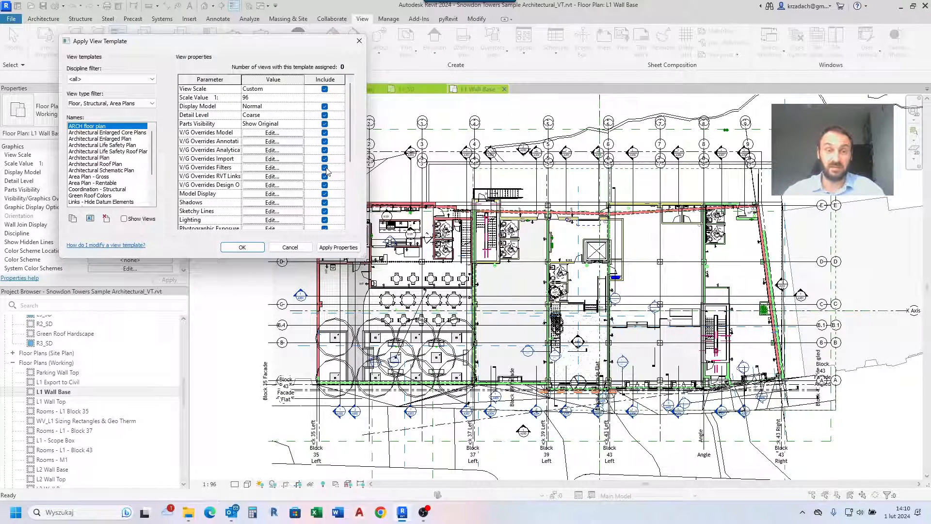
- Set the view scale of the ARCH floor plan template to 1:100 and apply its properties to the L1 Wall Base plan
{"action": "left_click", "coordinate": [300, 89]}
{"action": "left_click", "coordinate": [301, 90]}
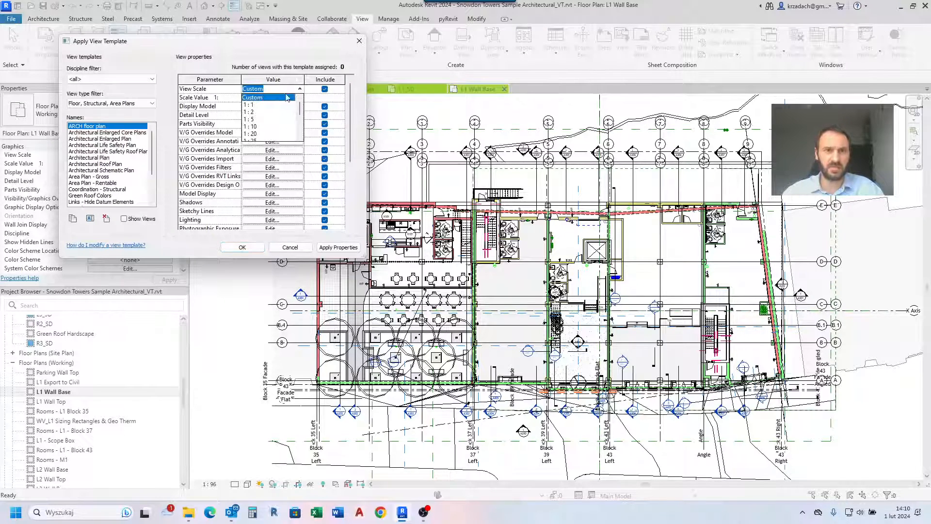
{"action": "scroll", "coordinate": [266, 127], "scroll_direction": "down", "scroll_amount": 2}
{"action": "left_click", "coordinate": [265, 131]}
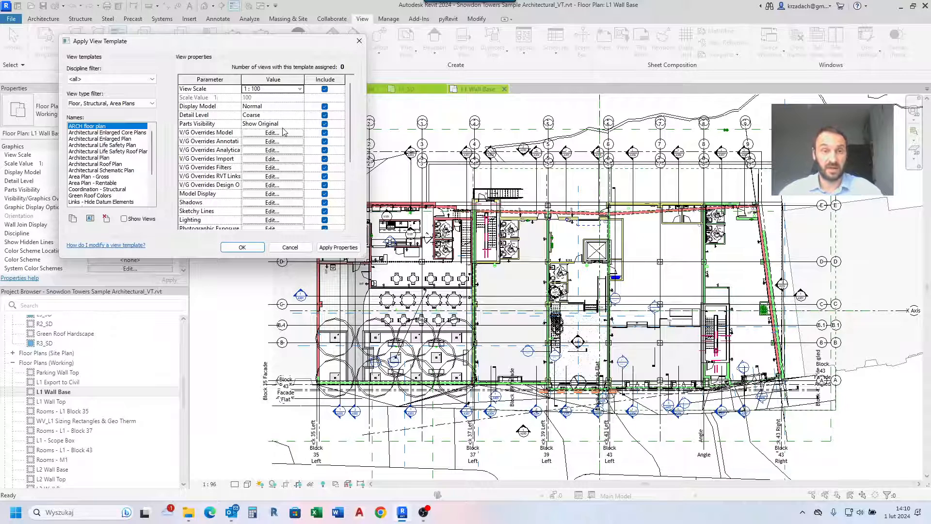
{"action": "left_click", "coordinate": [341, 248]}
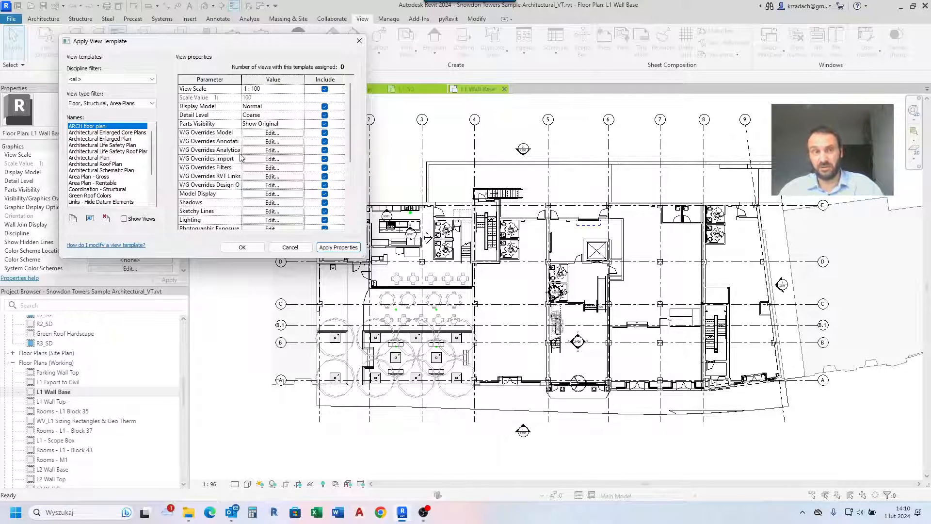
{"action": "left_click", "coordinate": [249, 247]}
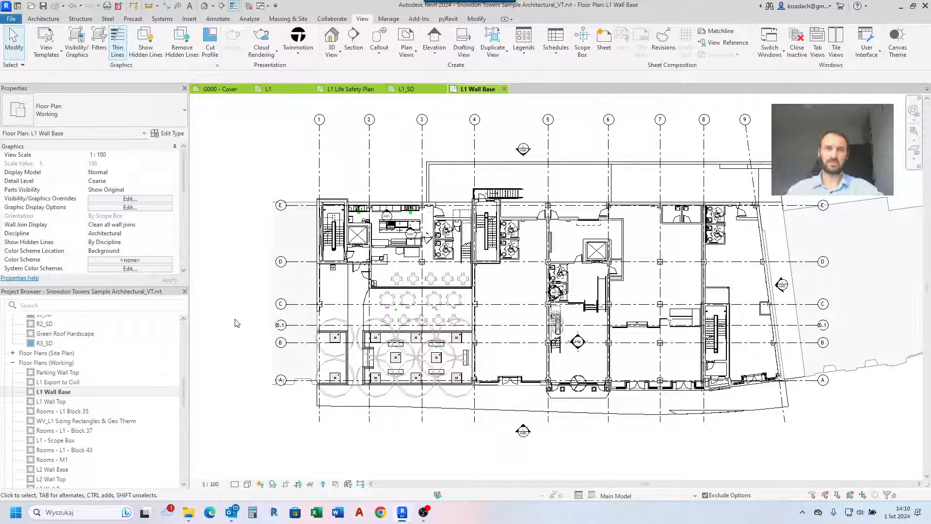
- Check whether the scale, detail level and Visibility/Graphic Overrides of the L1 Wall Base plan can still be edited
{"action": "left_click", "coordinate": [215, 484]}
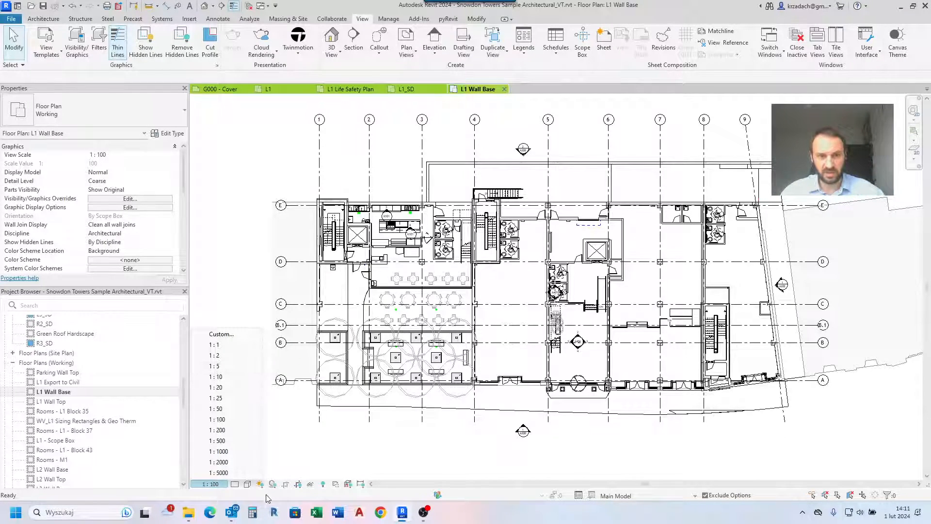
{"action": "left_click", "coordinate": [235, 484]}
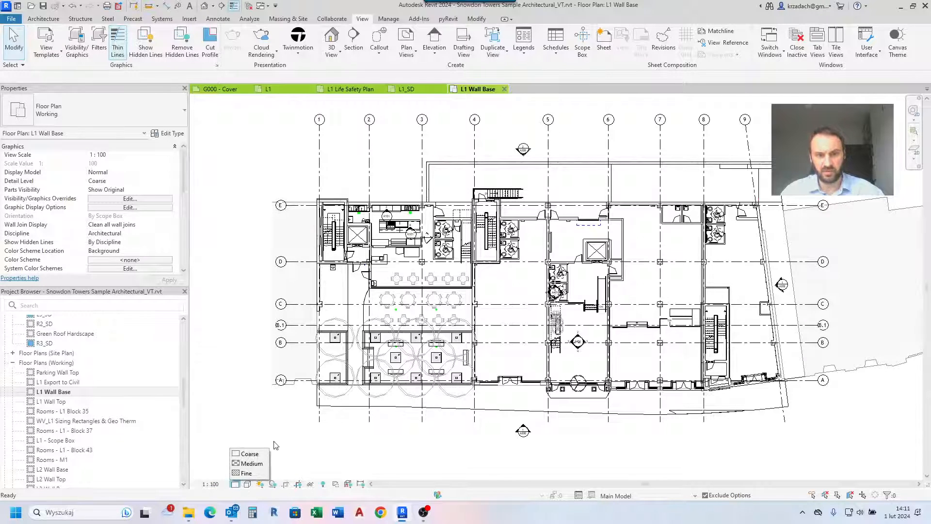
{"action": "left_click", "coordinate": [366, 462]}
{"action": "key", "text": "v"}
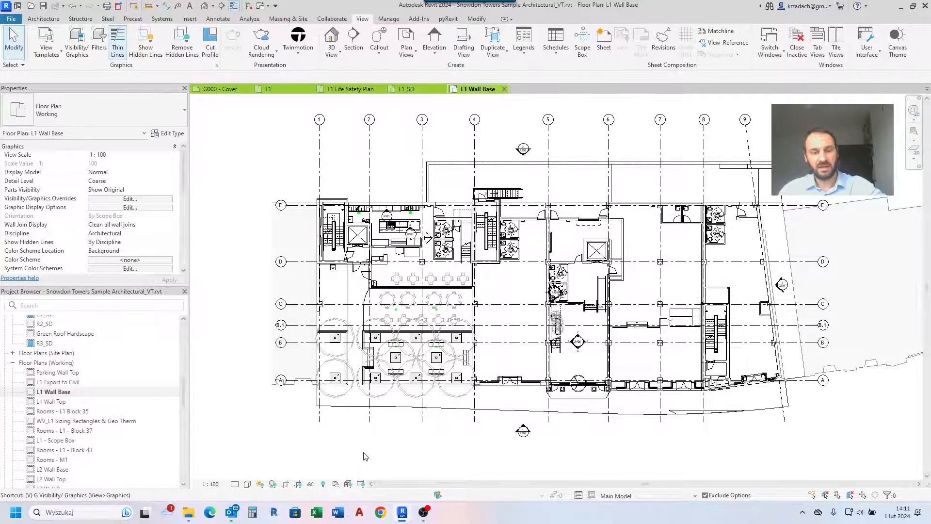
{"action": "key", "text": "g"}
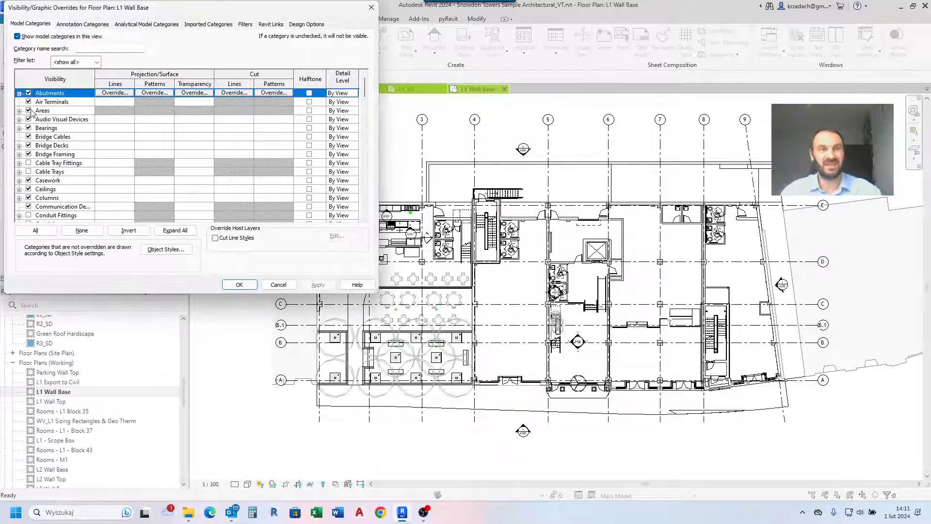
{"action": "left_click", "coordinate": [240, 285]}
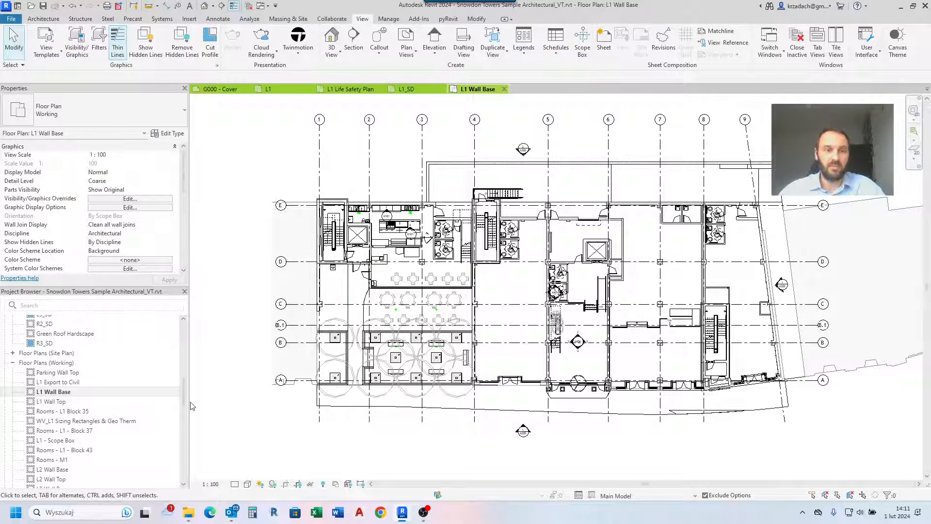
- Change the ARCH floor plan template's view scale to 1:50 in the view template management
{"action": "left_click_drag", "start_coordinate": [183, 400], "coordinate": [185, 327]}
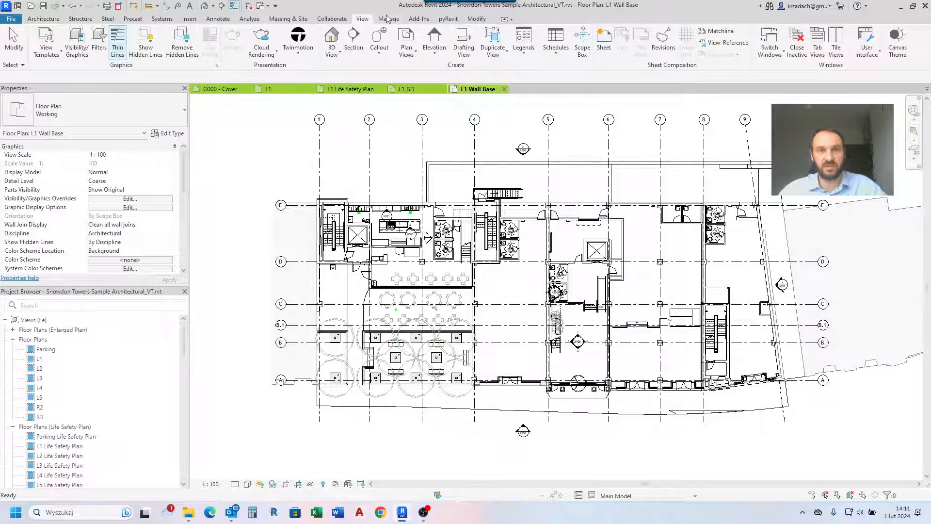
{"action": "left_click", "coordinate": [46, 41]}
{"action": "left_click", "coordinate": [72, 110]}
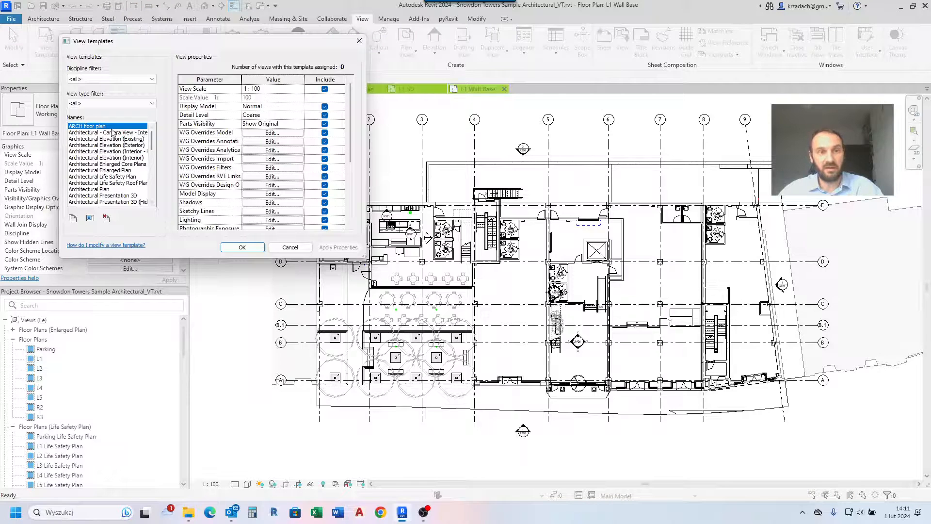
{"action": "left_click", "coordinate": [300, 89]}
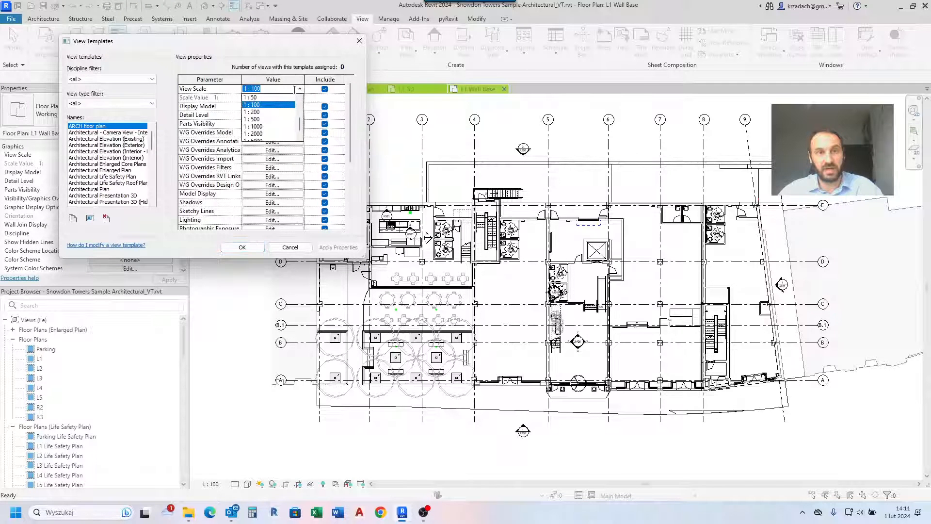
{"action": "left_click", "coordinate": [260, 101]}
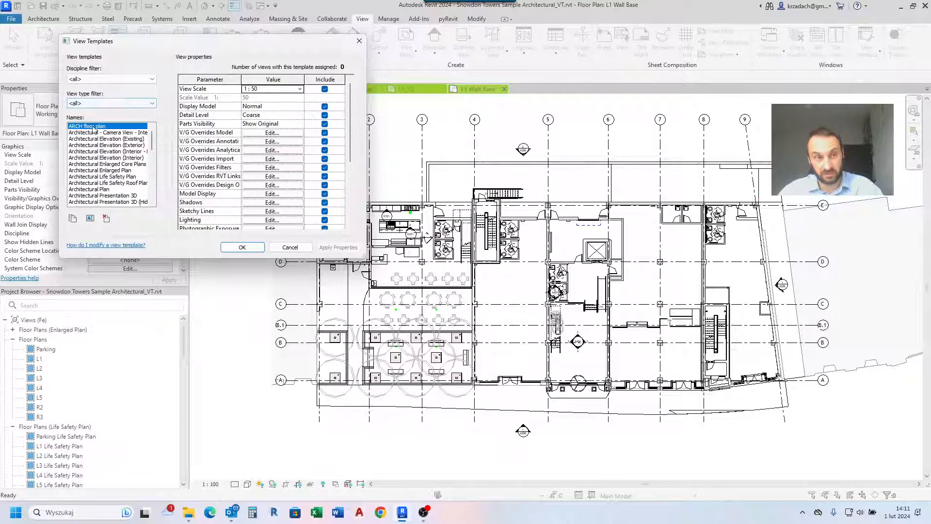
{"action": "left_click", "coordinate": [242, 247]}
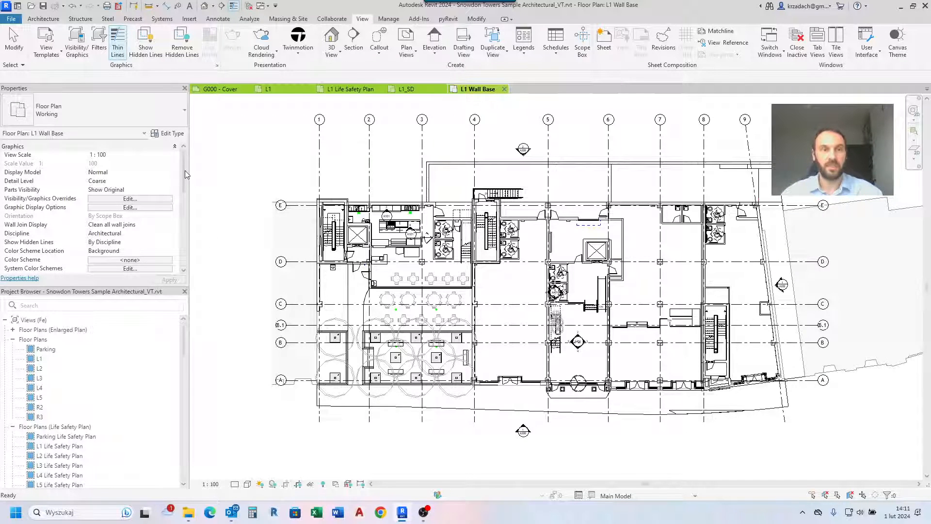
- Assign ARCH floor plan as the view template in the L1 Wall Base plan's identity data
{"action": "left_click_drag", "start_coordinate": [184, 170], "coordinate": [178, 252]}
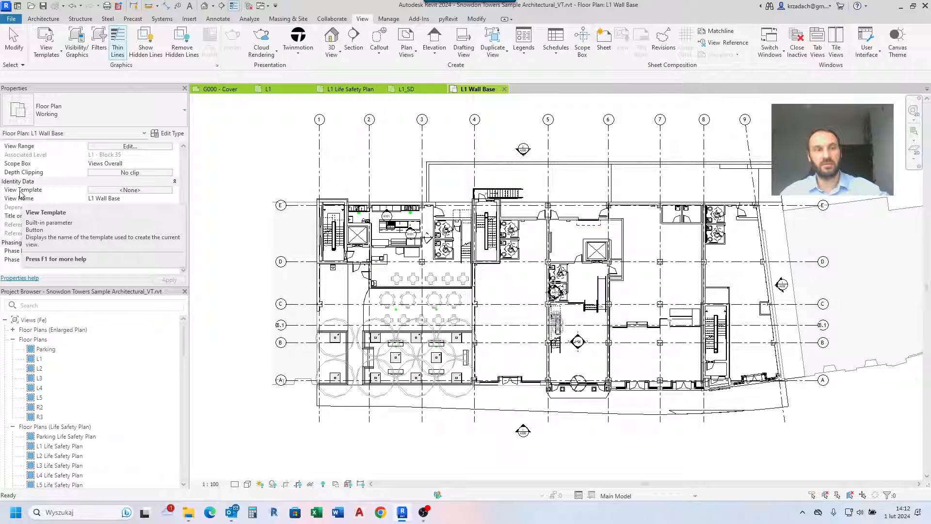
{"action": "left_click", "coordinate": [140, 191]}
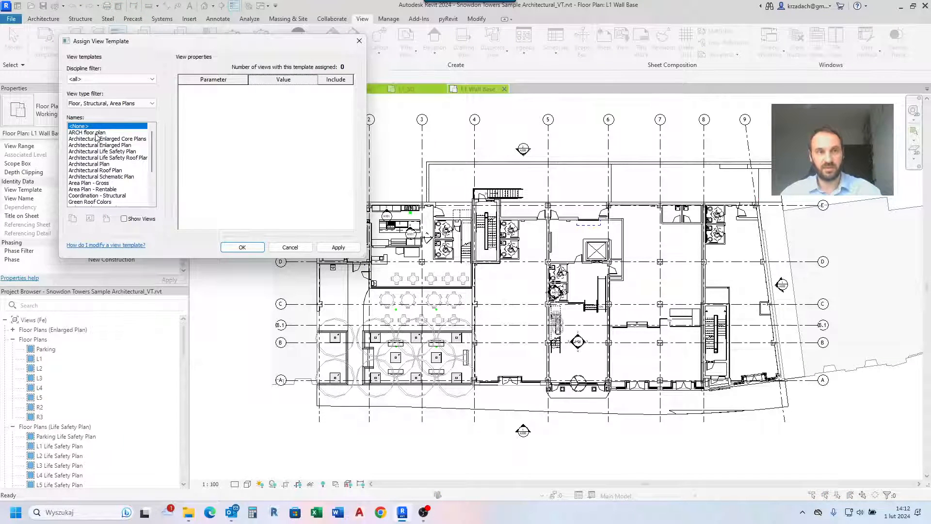
{"action": "left_click", "coordinate": [96, 133]}
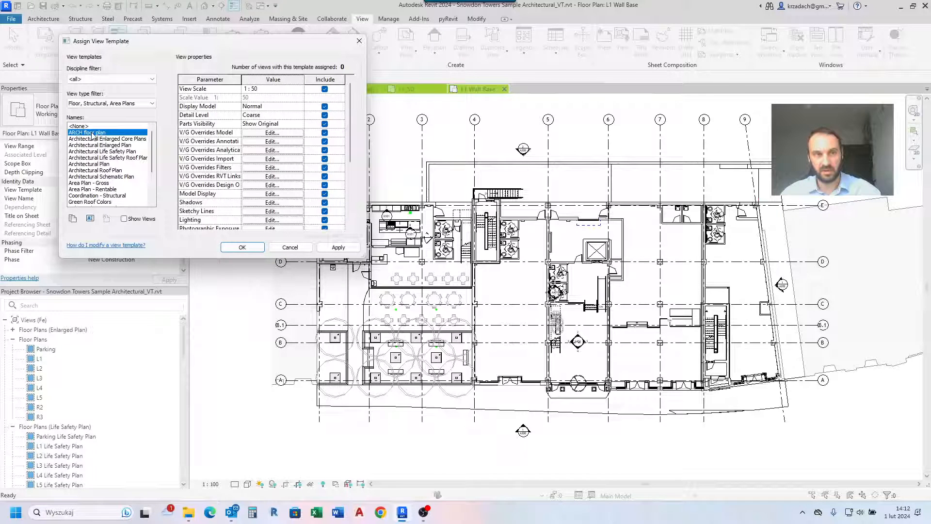
{"action": "left_click", "coordinate": [242, 247]}
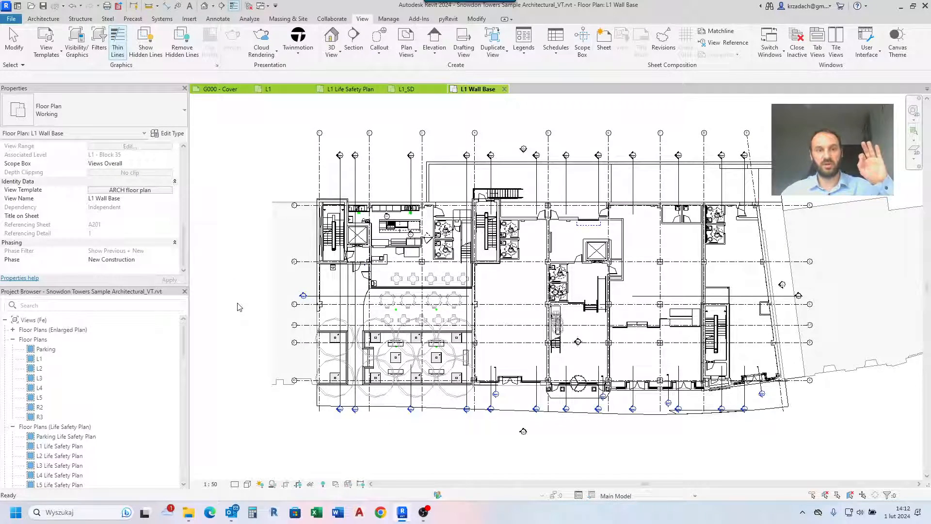
- Check whether the scale and detail level of the L1 Wall Base plan are editable with the template assigned
{"action": "left_click", "coordinate": [216, 485]}
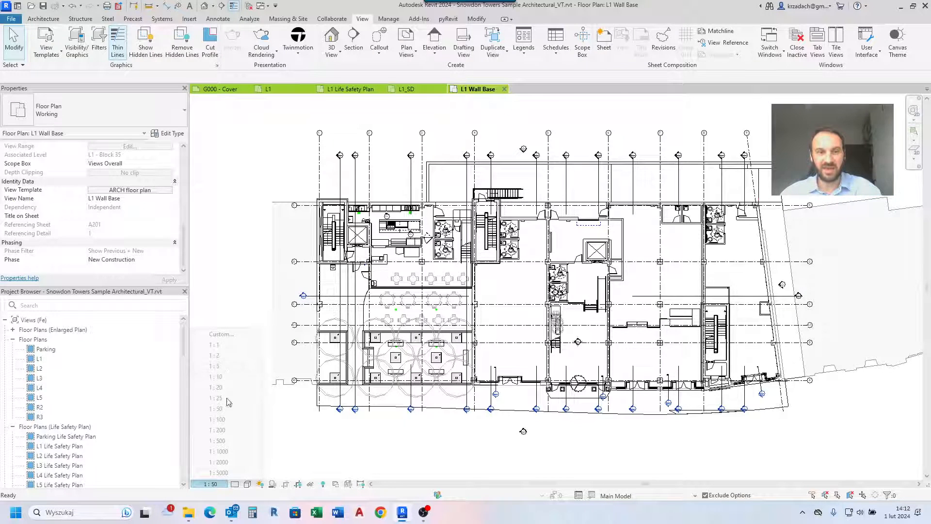
{"action": "left_click", "coordinate": [274, 442]}
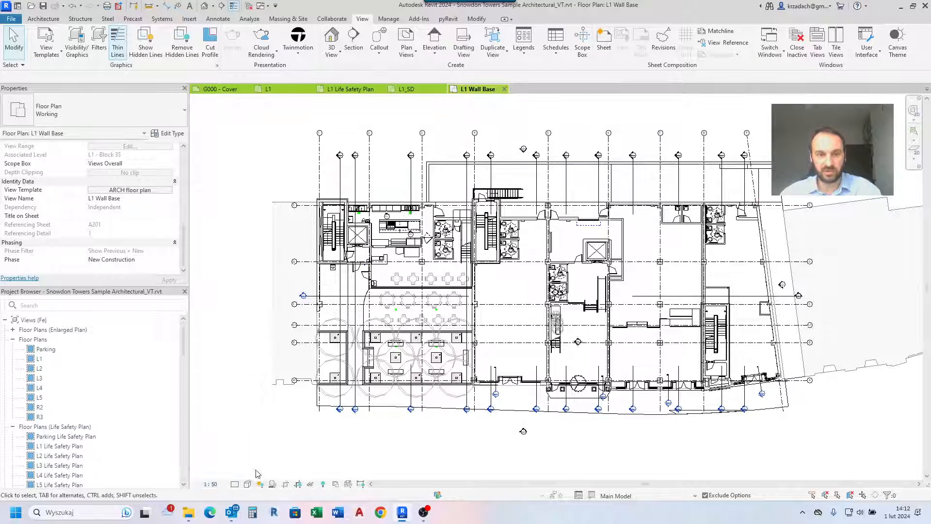
{"action": "left_click", "coordinate": [235, 484]}
{"action": "left_click", "coordinate": [326, 448]}
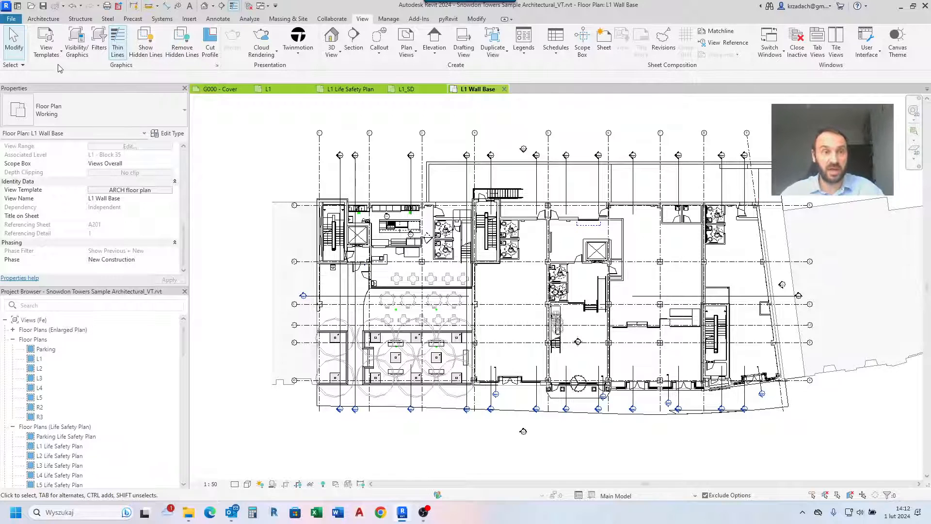
- Edit the assigned ARCH floor plan template so that its view scale is 1:100
{"action": "left_click", "coordinate": [48, 51]}
{"action": "left_click", "coordinate": [67, 111]}
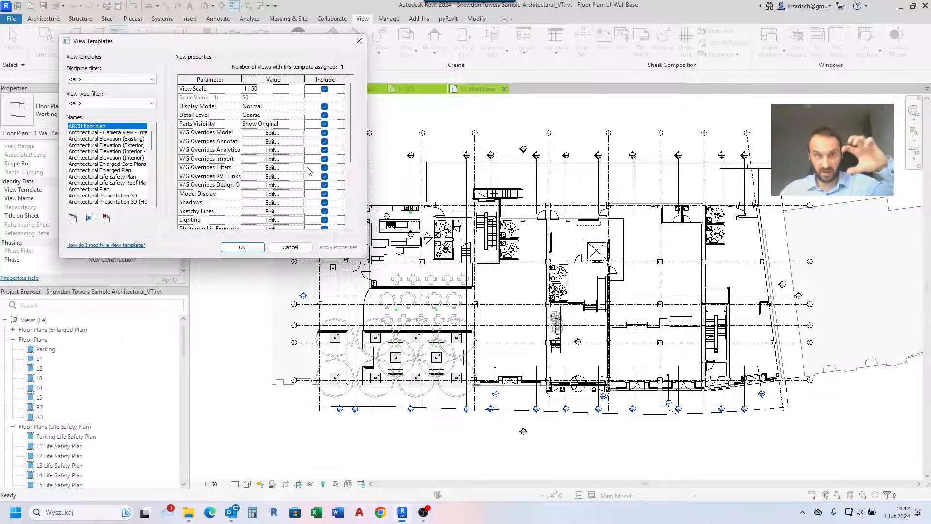
{"action": "left_click", "coordinate": [302, 90]}
{"action": "left_click", "coordinate": [257, 117]}
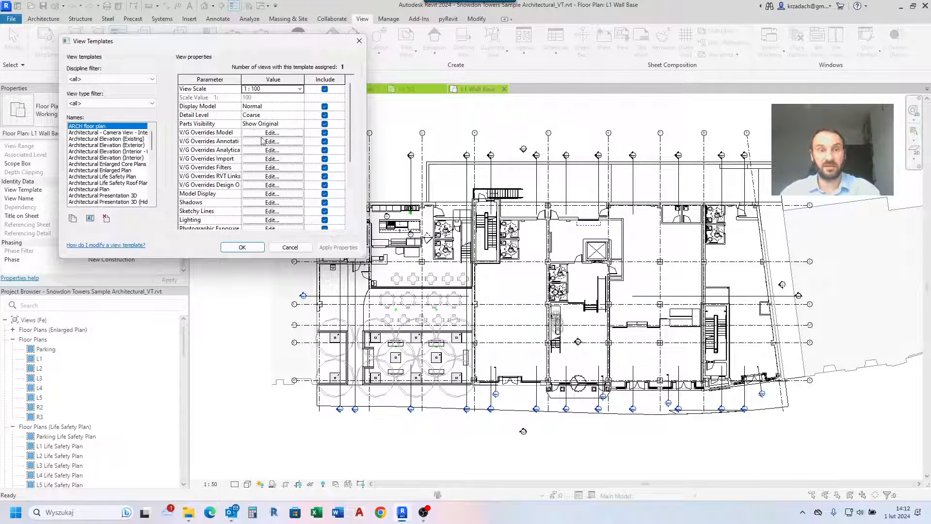
{"action": "left_click", "coordinate": [242, 247]}
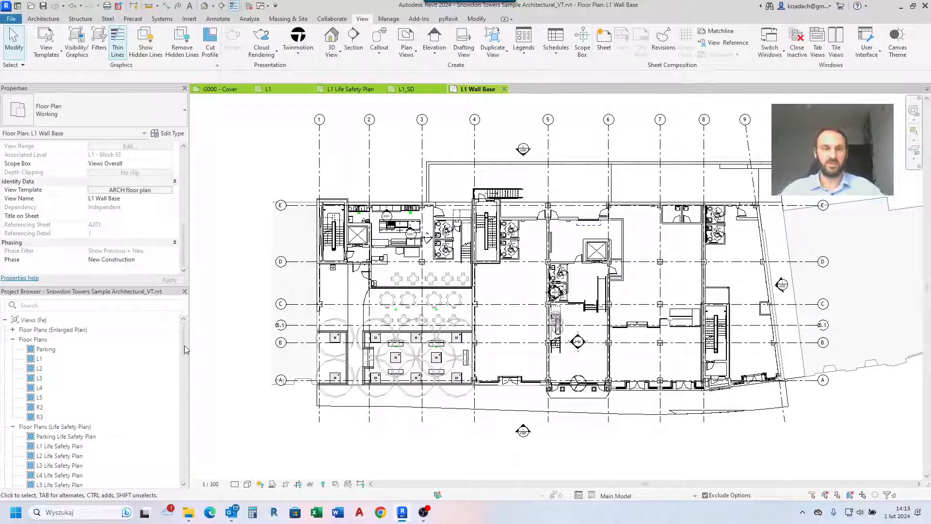
- Select the working plans from L1 Wall Top to L3 Wall Base and check the view template option offered for several views
{"action": "left_click_drag", "start_coordinate": [185, 344], "coordinate": [177, 408]}
{"action": "left_click", "coordinate": [54, 364]}
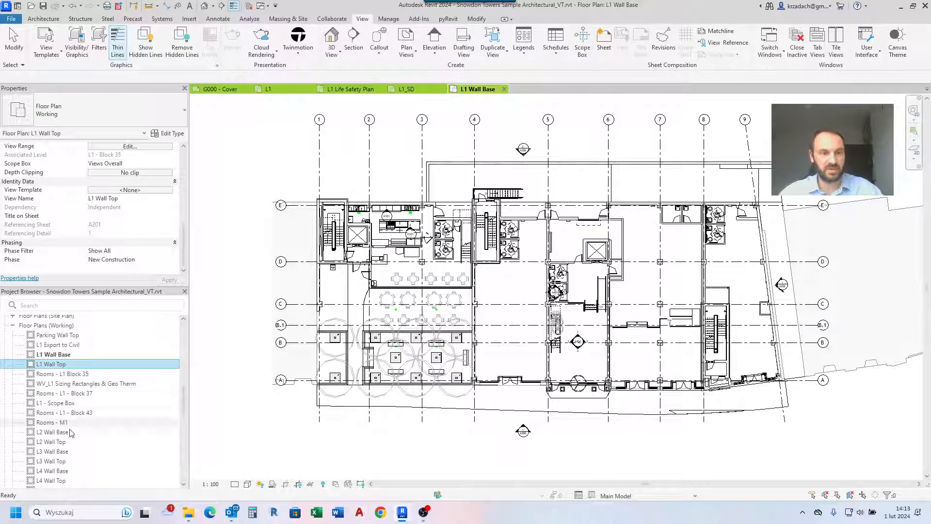
{"action": "left_click", "coordinate": [56, 452], "text": "shift"}
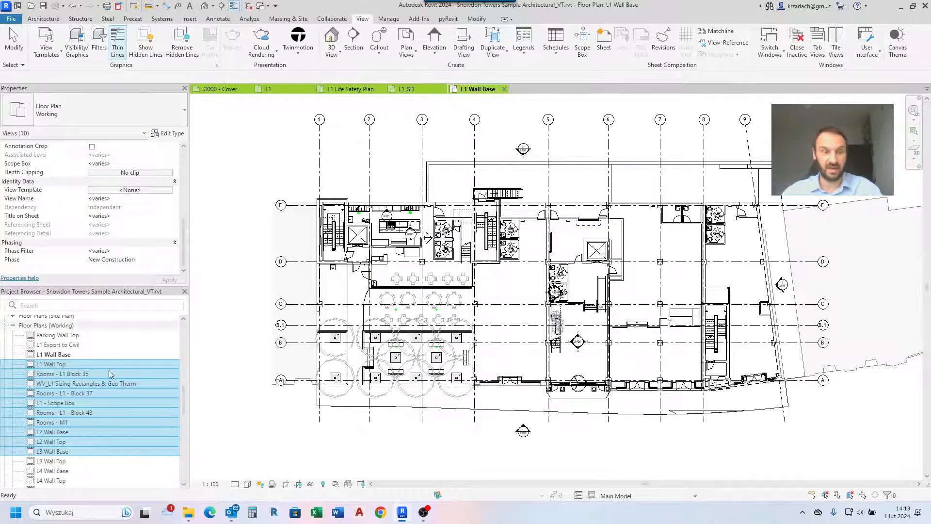
{"action": "right_click", "coordinate": [95, 393]}
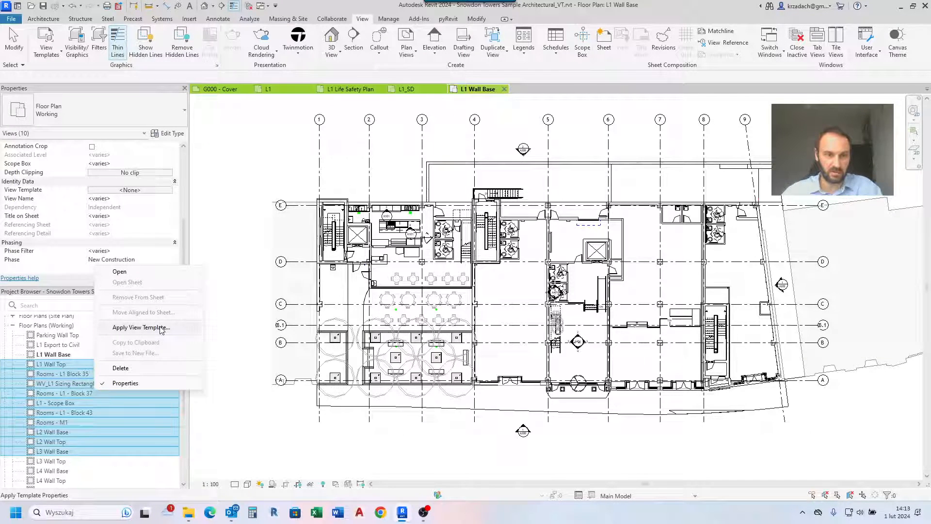
{"action": "left_click", "coordinate": [238, 280]}
- Open the Rooms - L5 working plan and apply the ARCH floor plan template properties to it
{"action": "scroll", "coordinate": [141, 380], "scroll_direction": "down", "scroll_amount": 3}
{"action": "scroll", "coordinate": [141, 380], "scroll_direction": "down", "scroll_amount": 2}
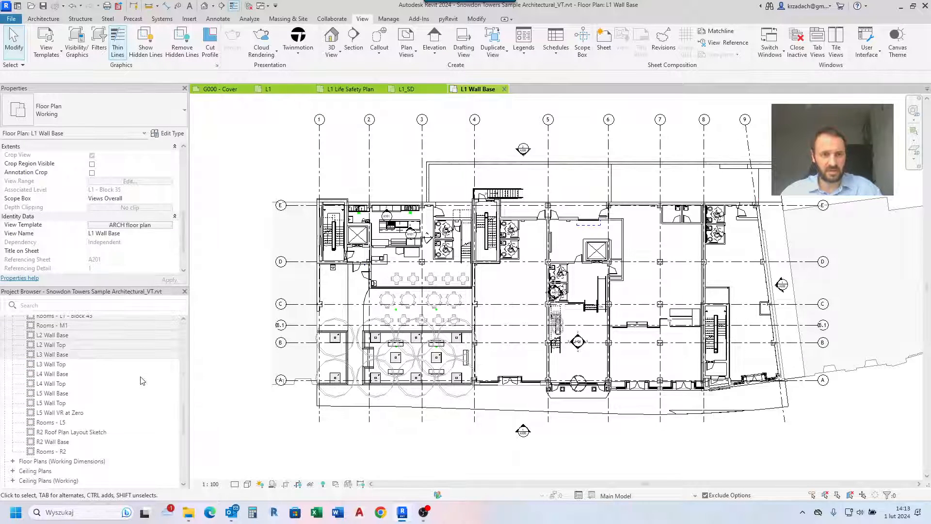
{"action": "double_click", "coordinate": [54, 423]}
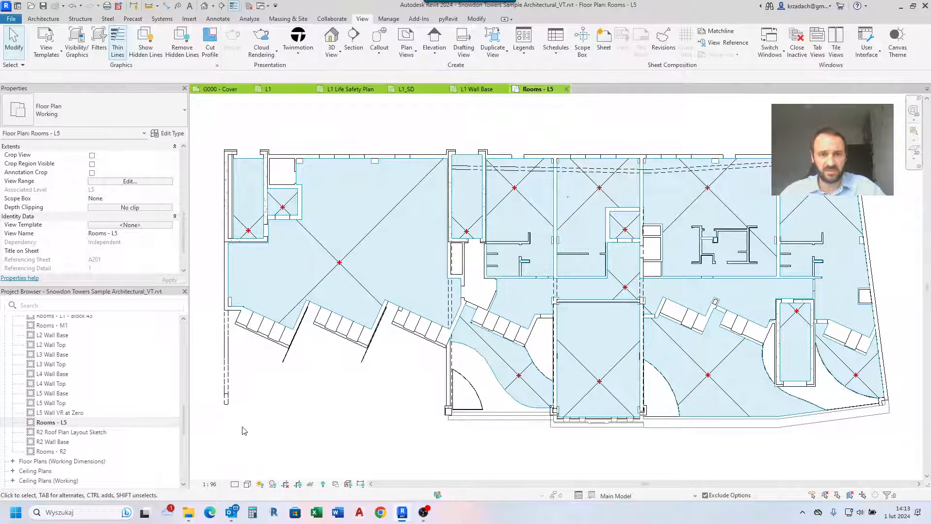
{"action": "left_click", "coordinate": [64, 423]}
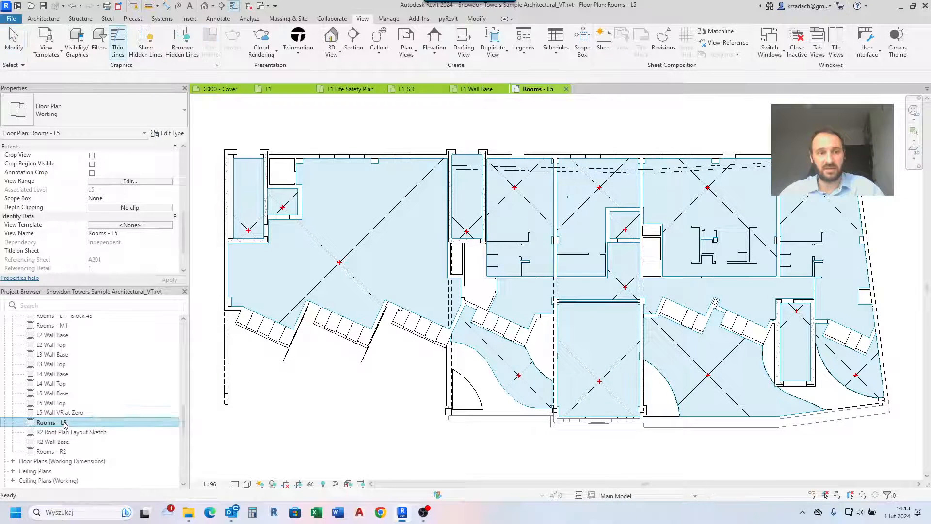
{"action": "right_click", "coordinate": [65, 422]}
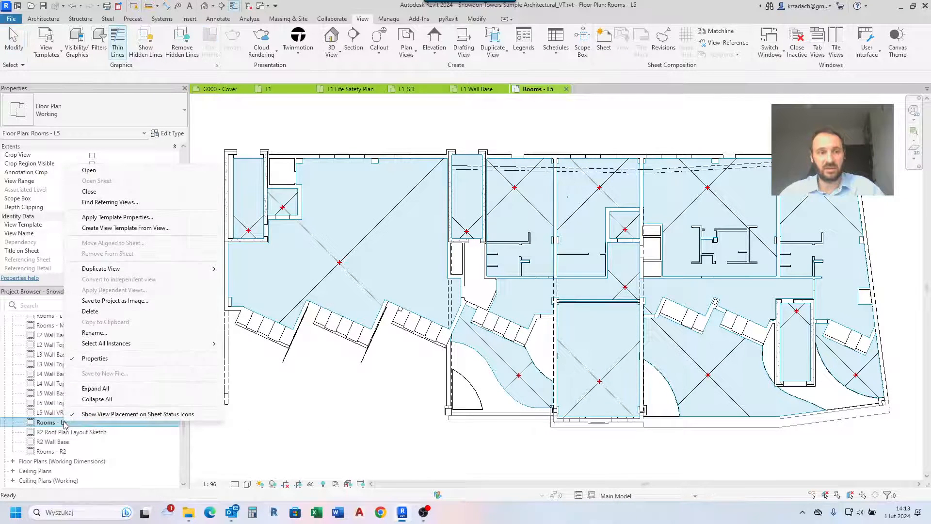
{"action": "left_click", "coordinate": [146, 217]}
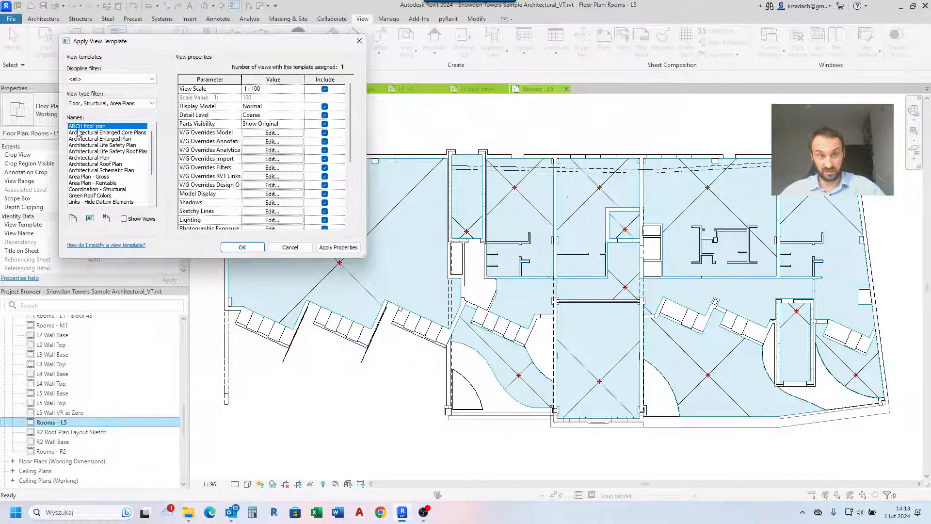
{"action": "left_click", "coordinate": [242, 247]}
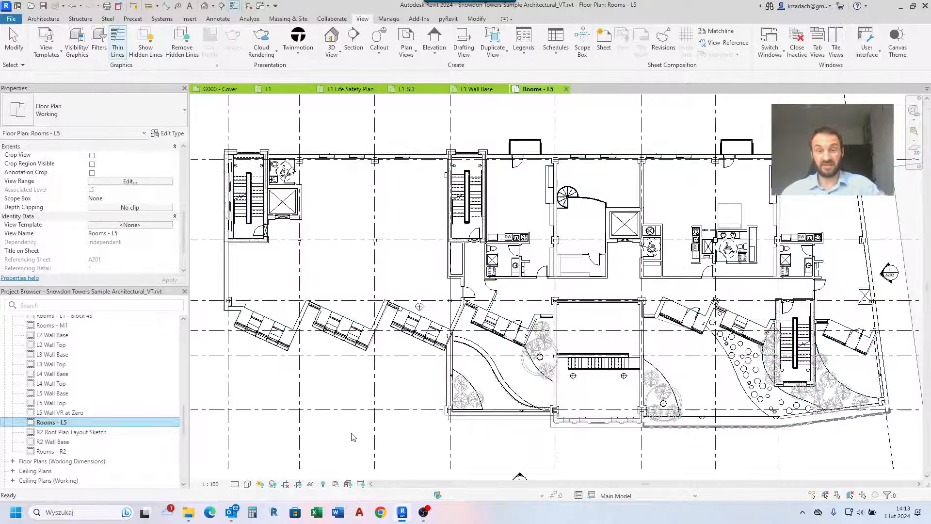